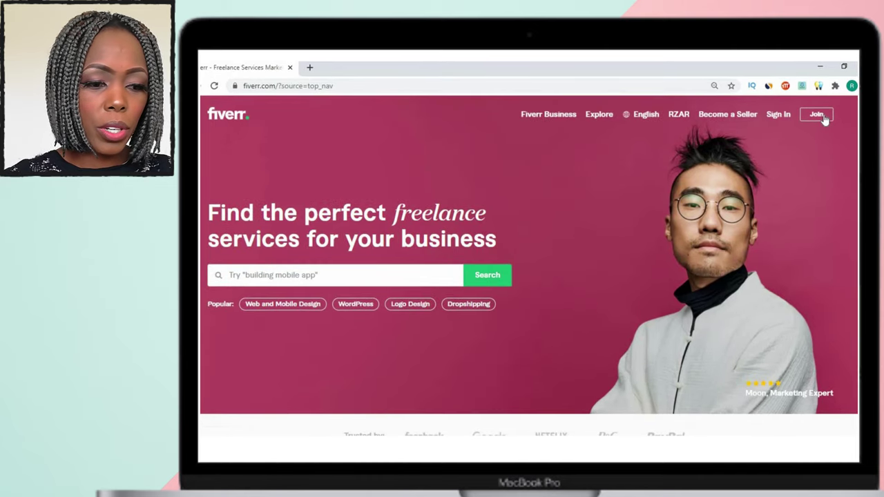
Start a new Fiverr account with the user's email address.
left_click(816, 113)
left_click(452, 301)
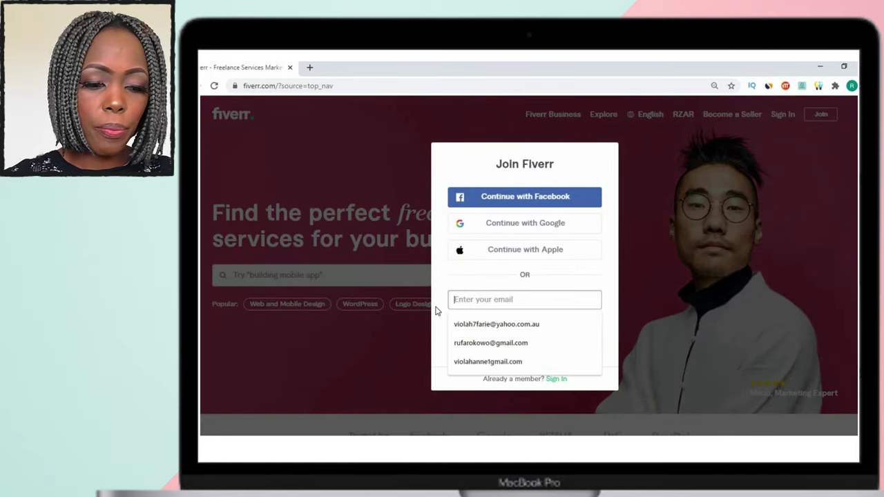
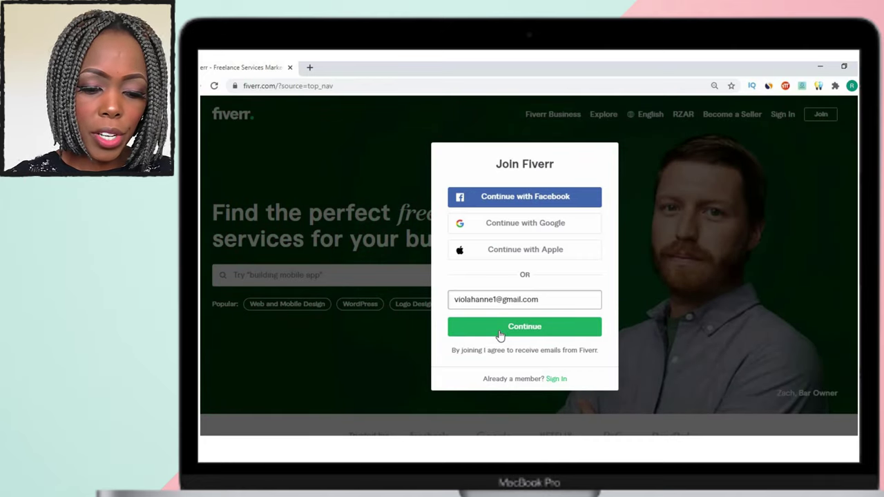
left_click(500, 335)
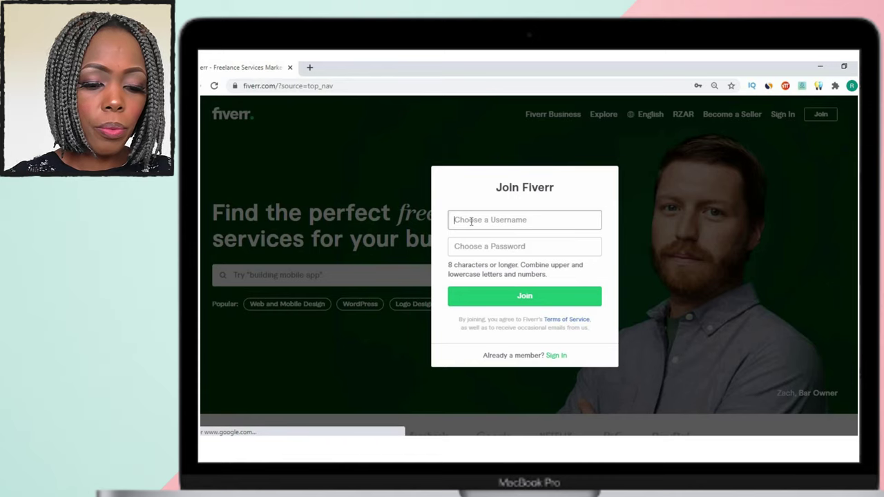
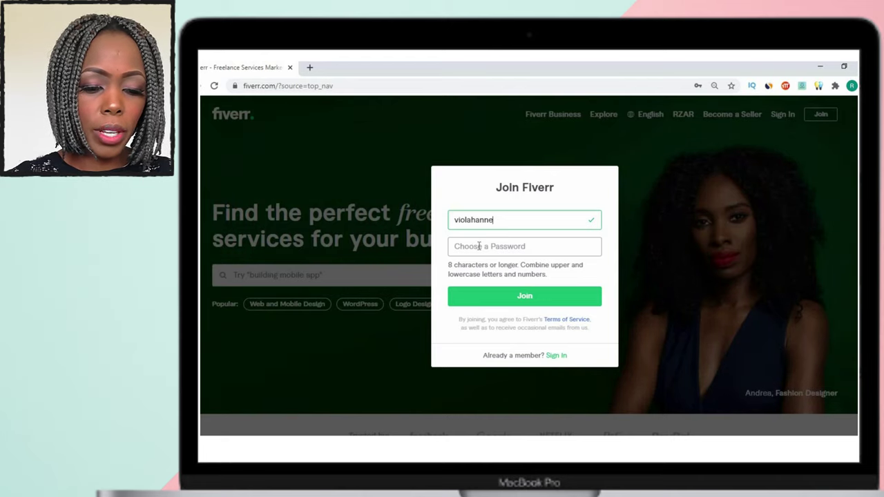
Choose a username and an account password and create the account.
left_click(478, 246)
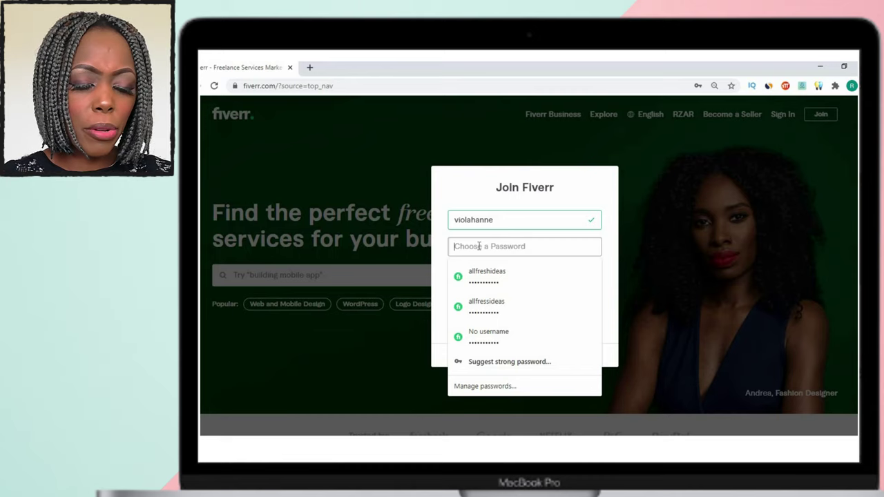
type("•")
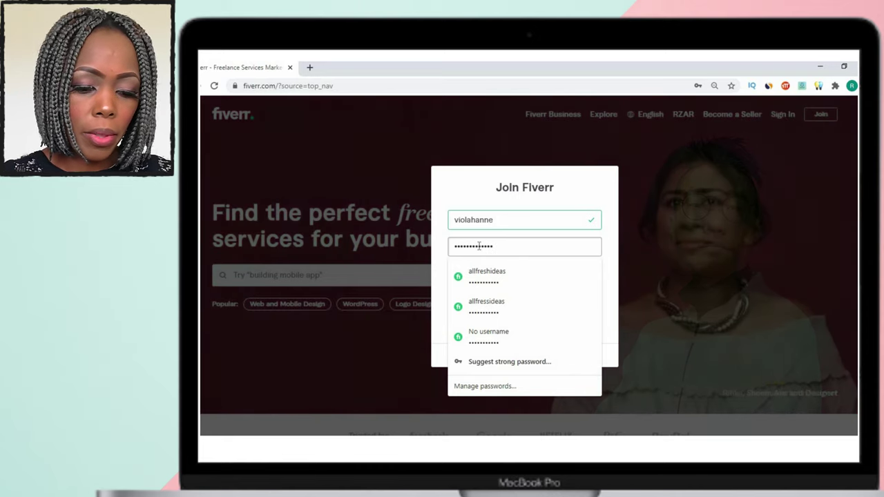
left_click(464, 188)
left_click(512, 298)
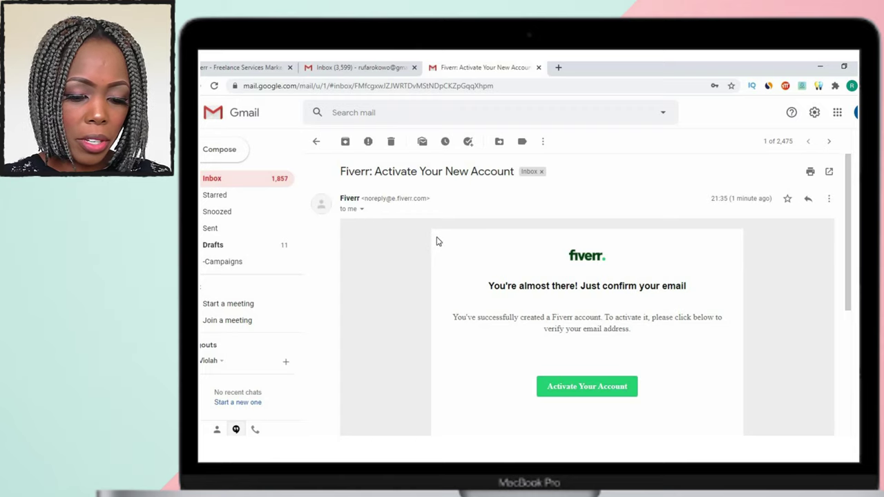
Activate the account from the Fiverr confirmation email in Gmail.
scroll(435, 242, "down", 1)
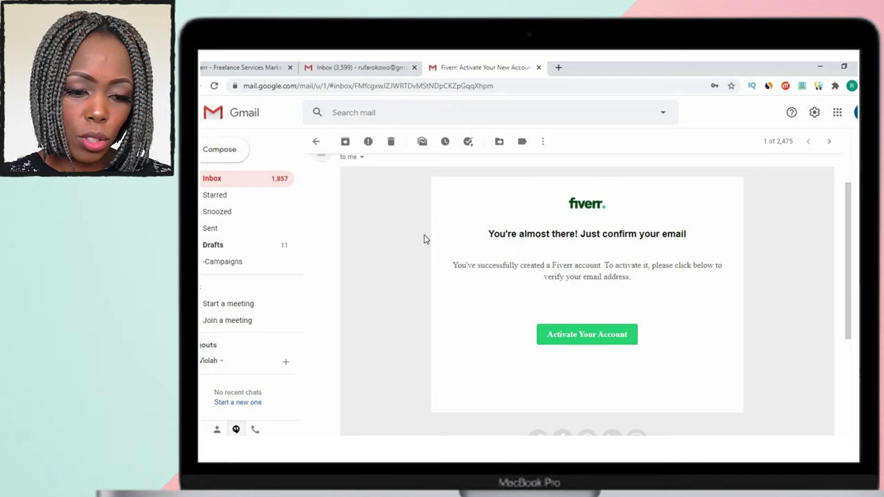
left_click(596, 343)
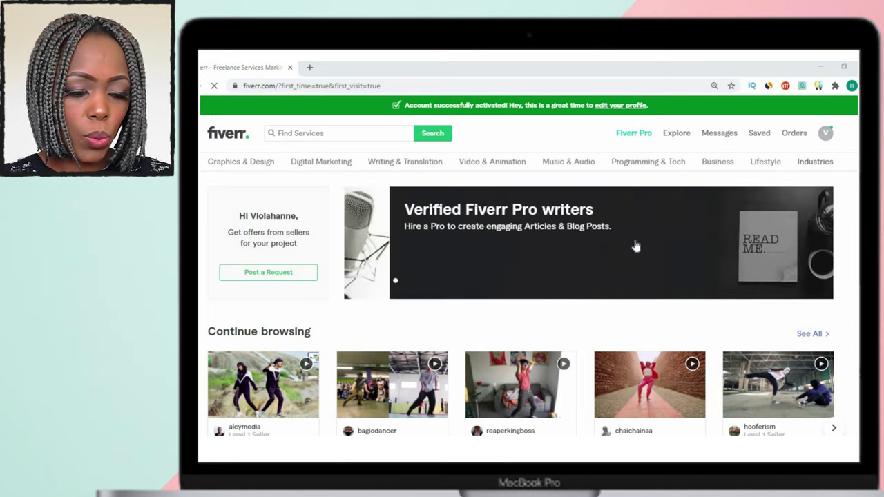
Upload a photo from Downloads as the profile picture.
left_click(826, 134)
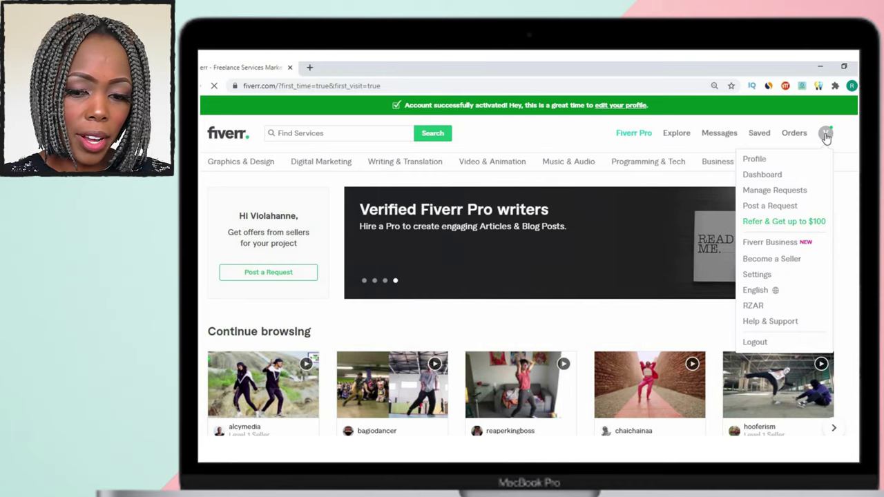
left_click(753, 160)
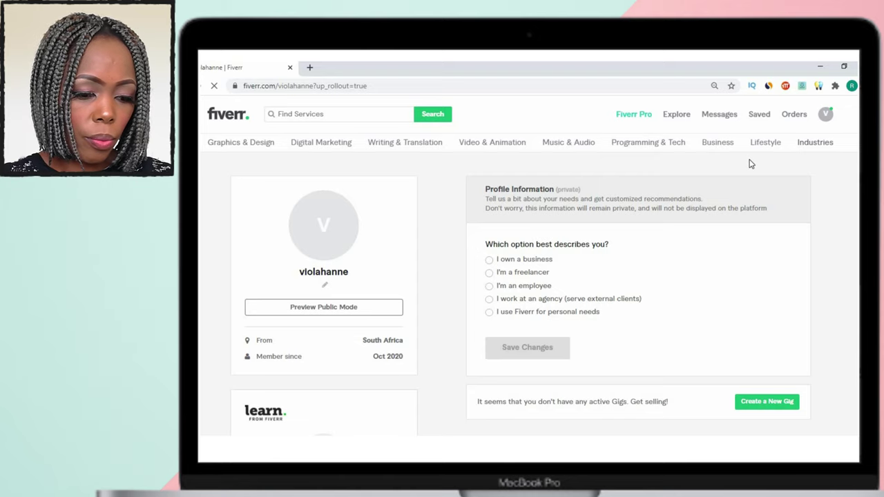
left_click(327, 230)
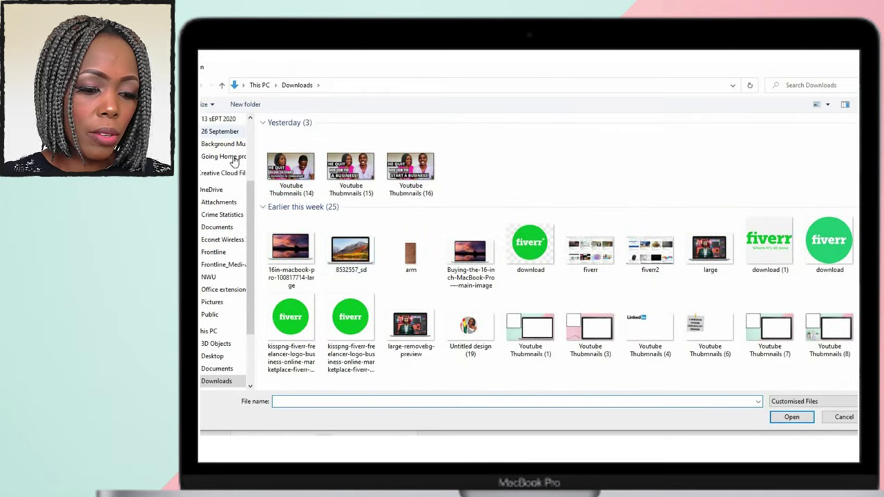
scroll(232, 162, "up", 3)
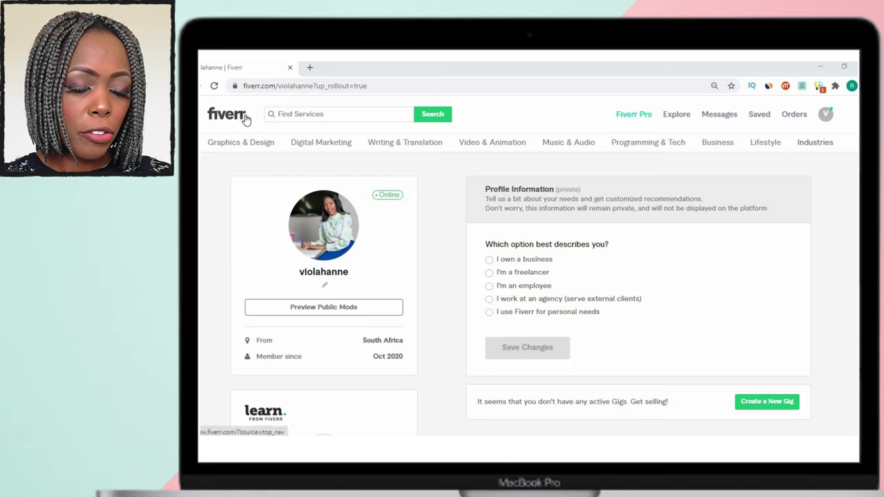
mouse_move(381, 153)
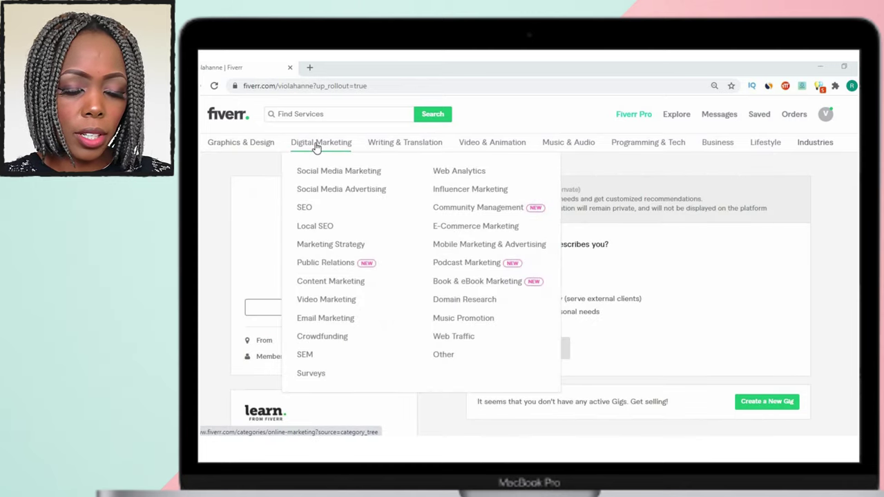
mouse_move(407, 149)
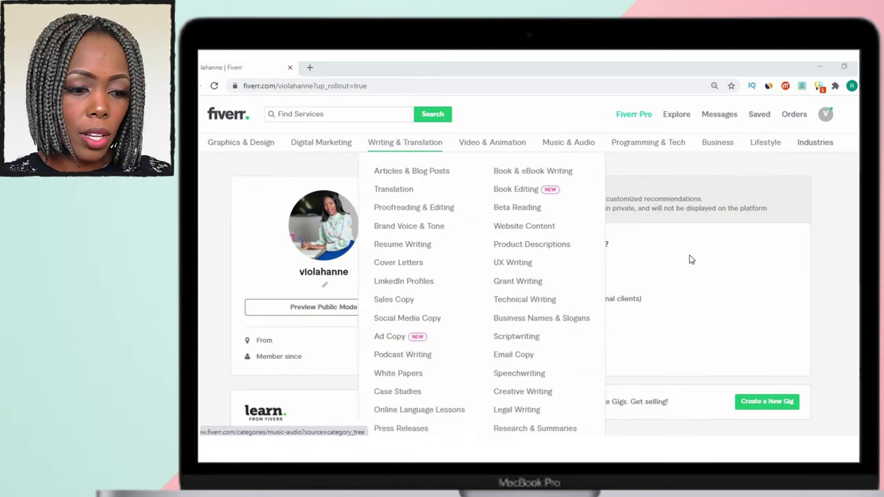
scroll(514, 176, "down", 1)
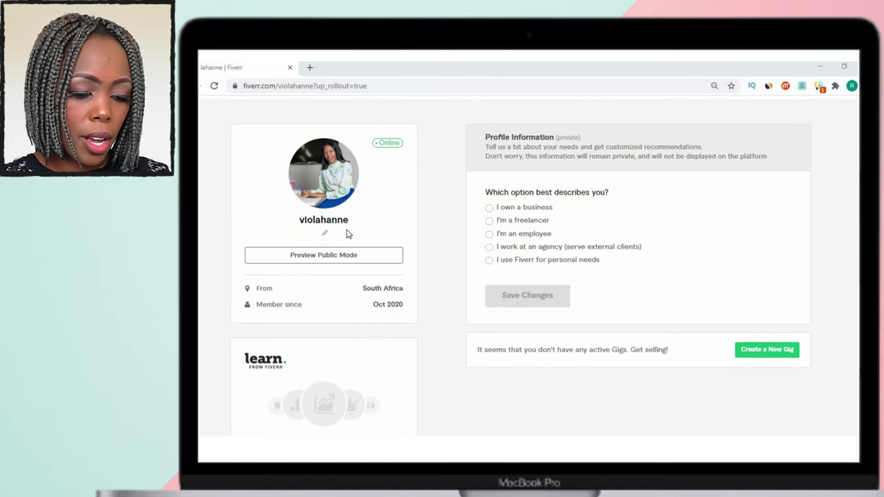
scroll(319, 299, "down", 1)
scroll(319, 298, "down", 1)
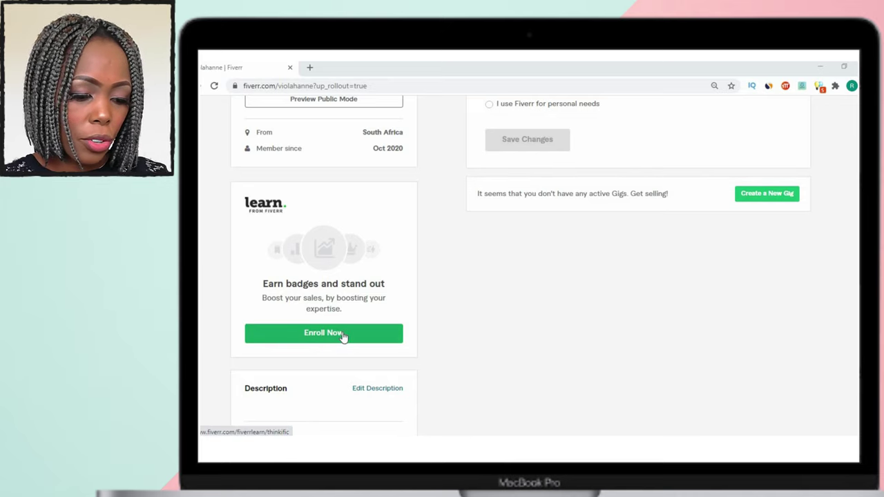
scroll(343, 335, "down", 4)
scroll(341, 341, "down", 1)
mouse_move(281, 184)
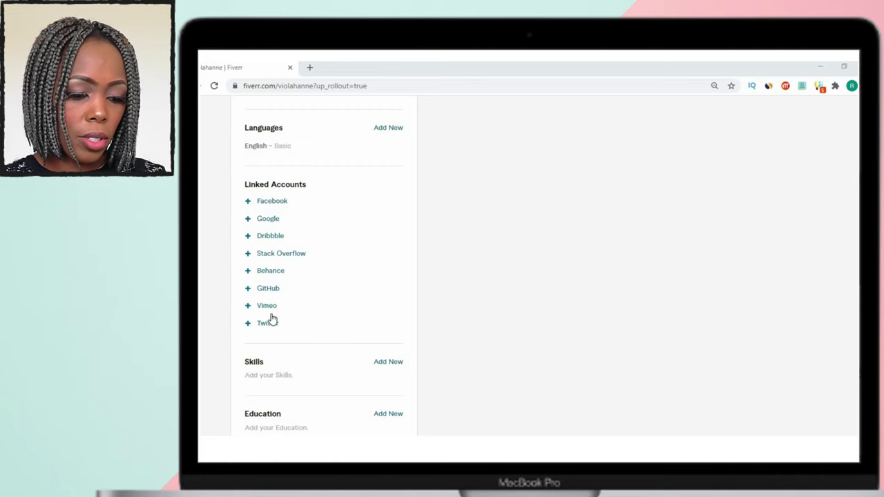
scroll(287, 308, "down", 2)
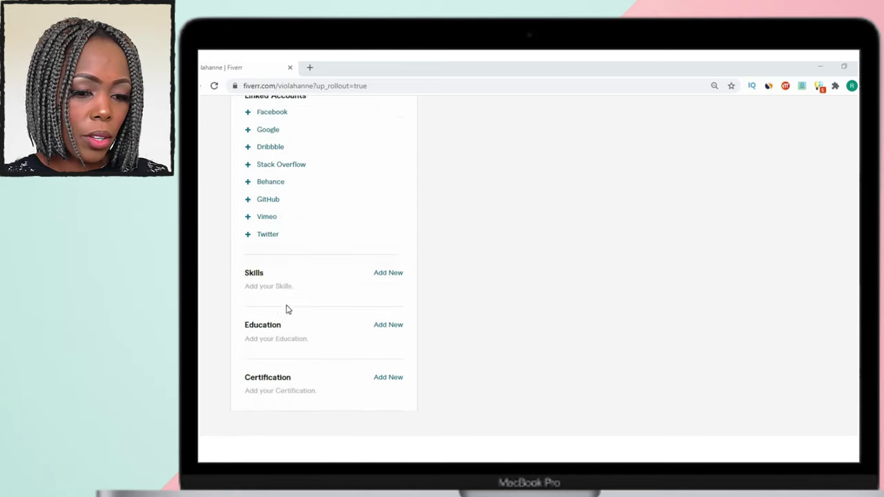
scroll(287, 309, "down", 3)
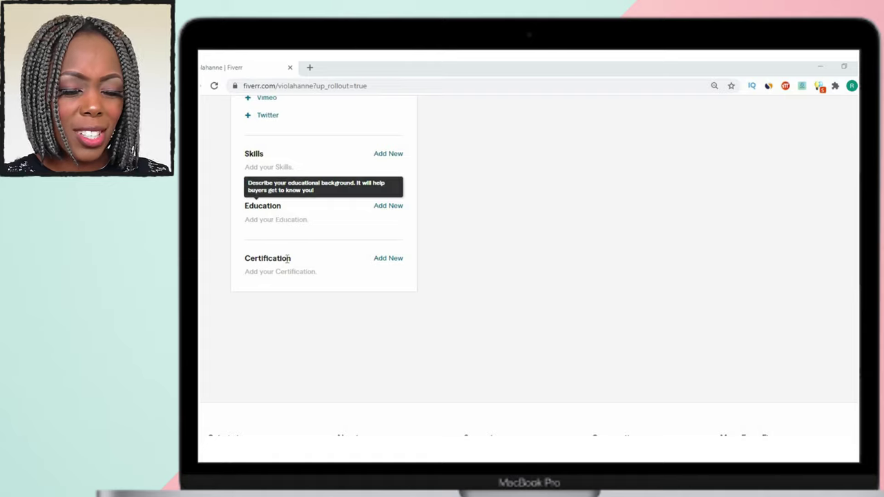
scroll(445, 246, "up", 7)
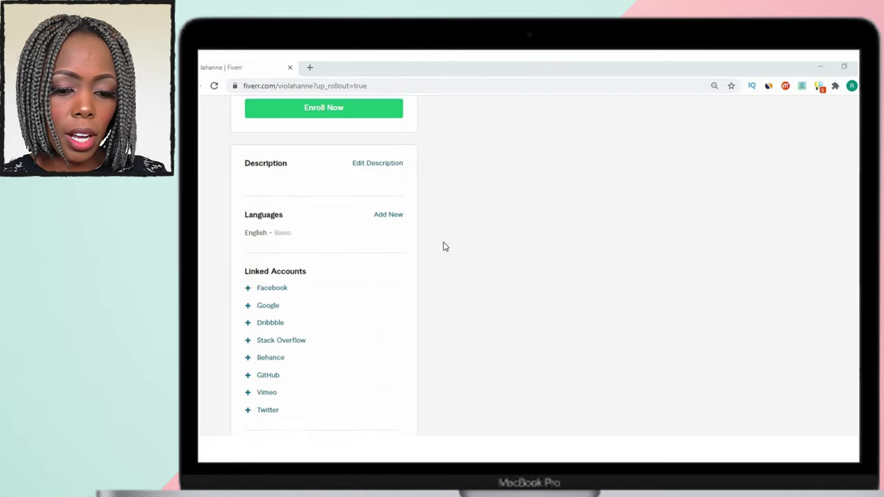
scroll(445, 247, "up", 5)
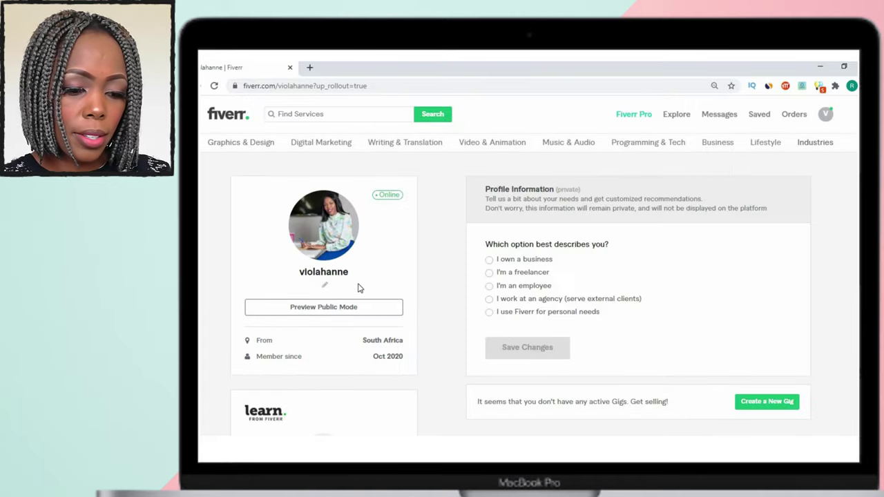
scroll(353, 285, "down", 3)
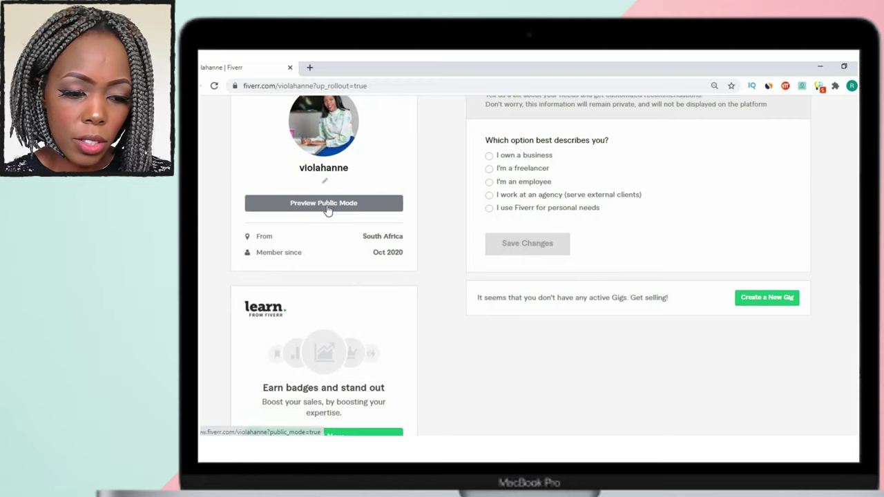
scroll(571, 221, "up", 3)
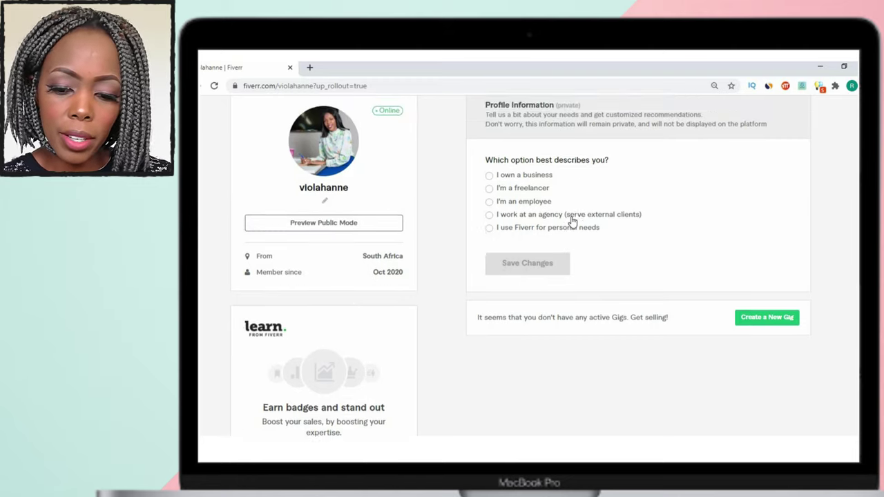
scroll(571, 221, "down", 2)
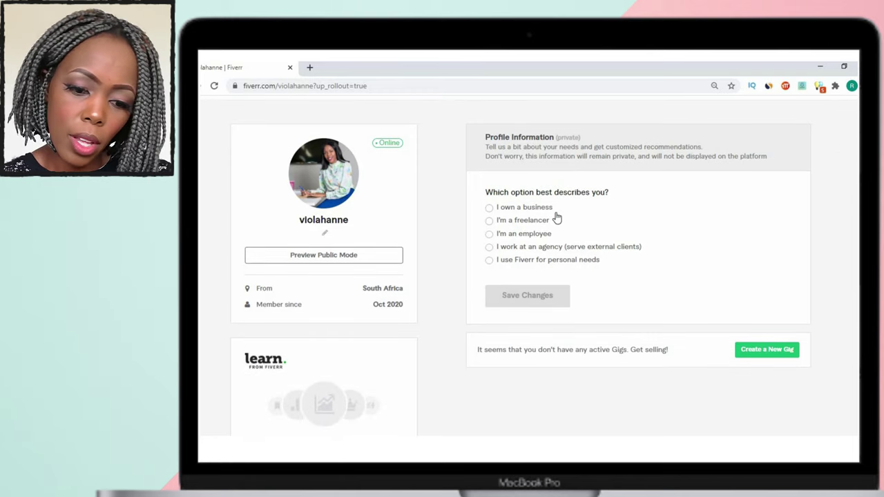
scroll(557, 216, "down", 2)
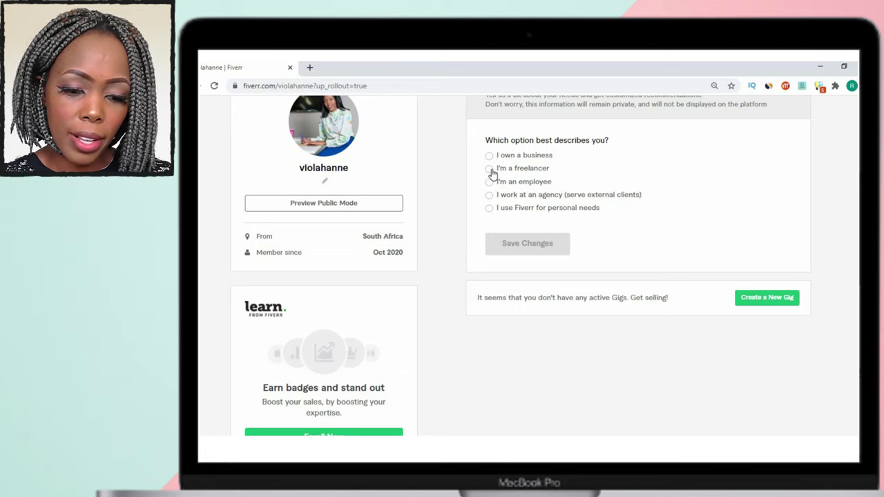
Answer 'I'm a freelancer' with industry Telecommunications Other and save the survey answers.
left_click(489, 169)
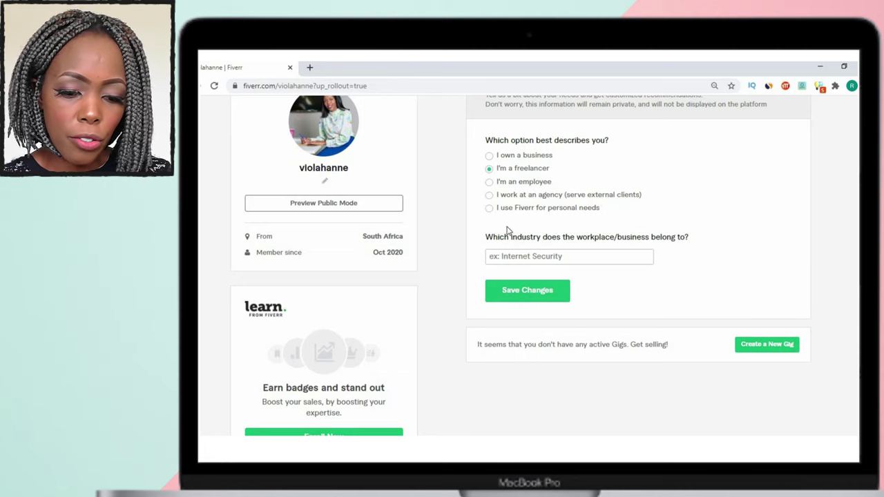
left_click(540, 257)
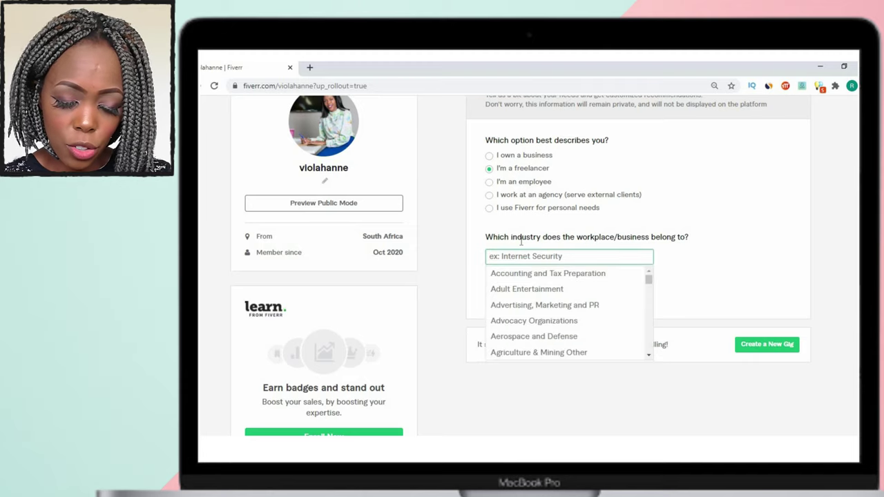
type("Te")
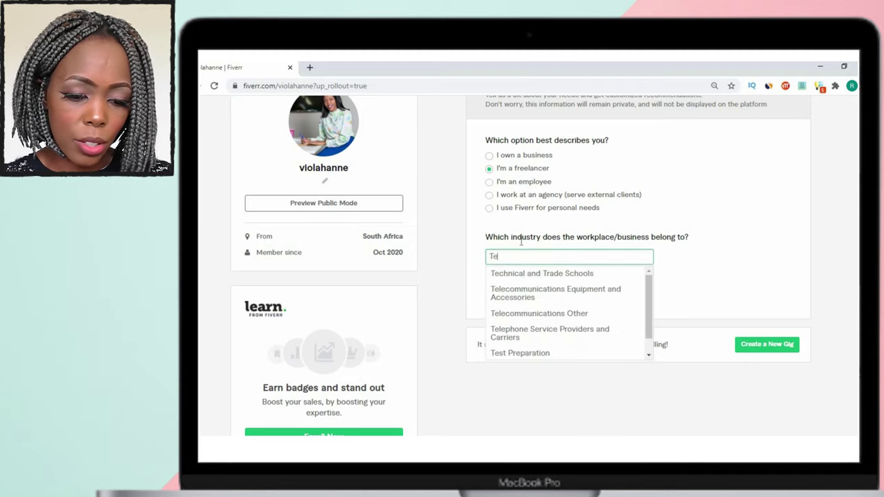
type("lec")
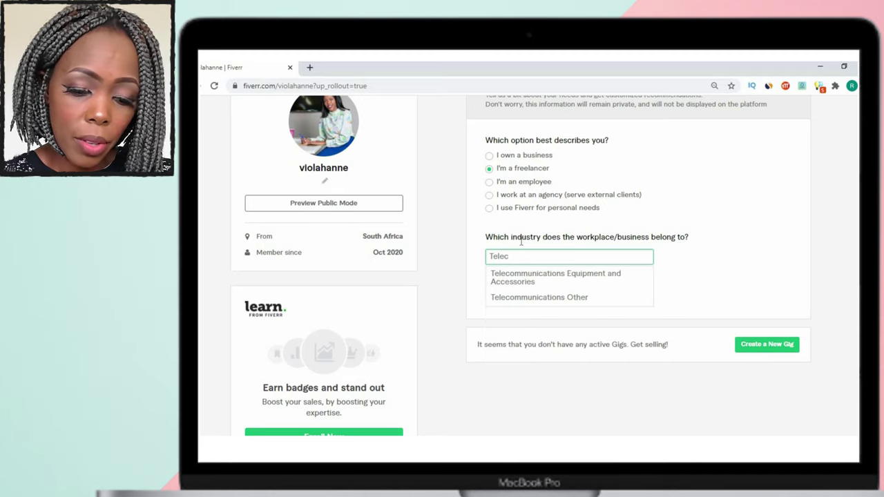
left_click(525, 302)
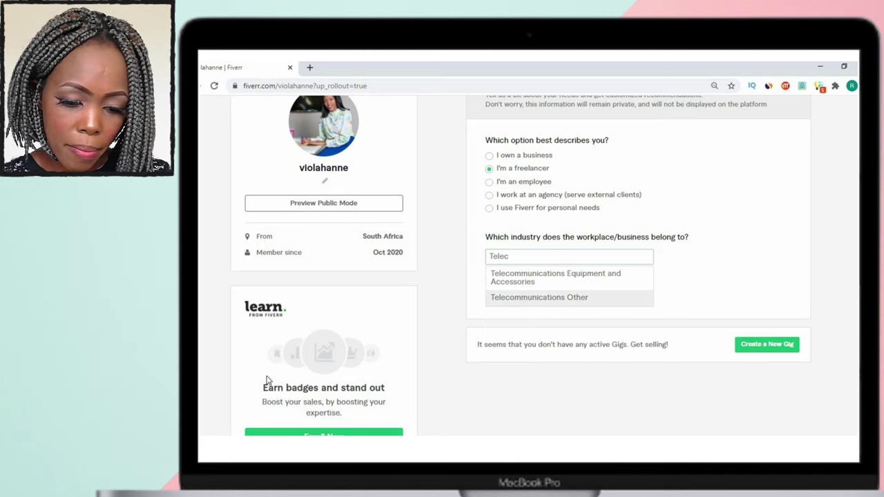
left_click(600, 257)
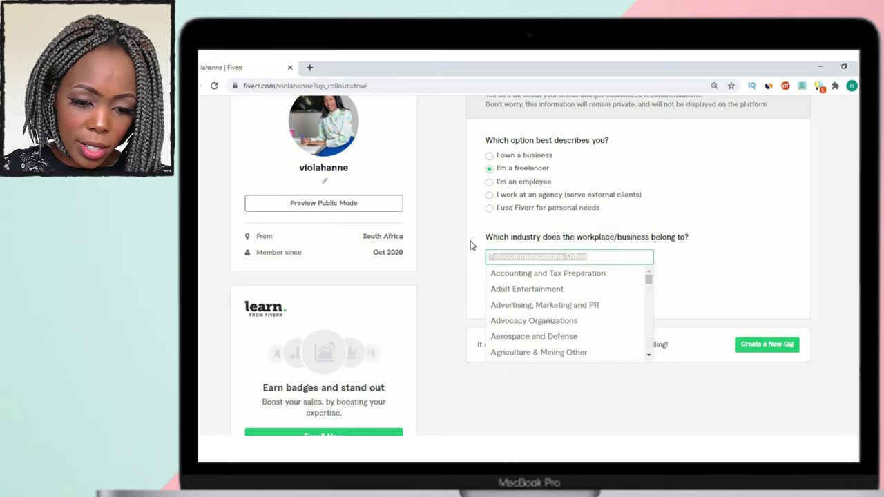
type("Contact")
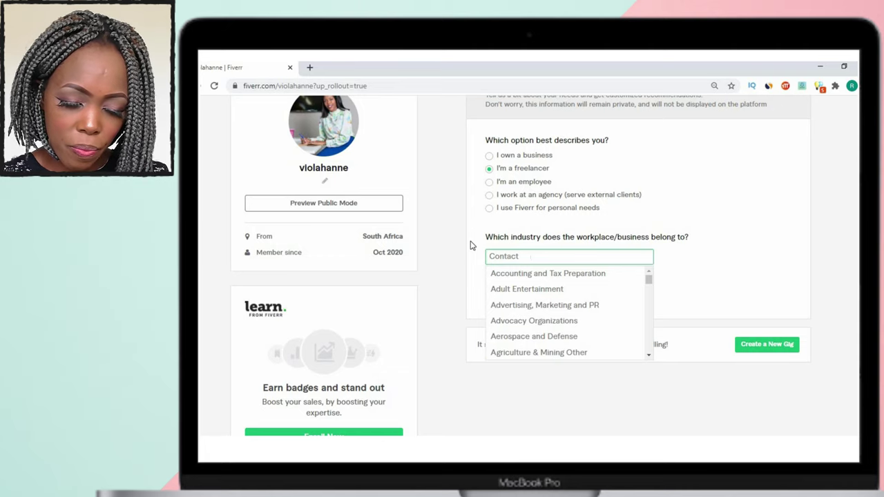
key("BackSpace")
key("BackSpace")
key("BackSpace")
key("BackSpace")
key("BackSpace")
key("BackSpace")
key("BackSpace")
type("Te")
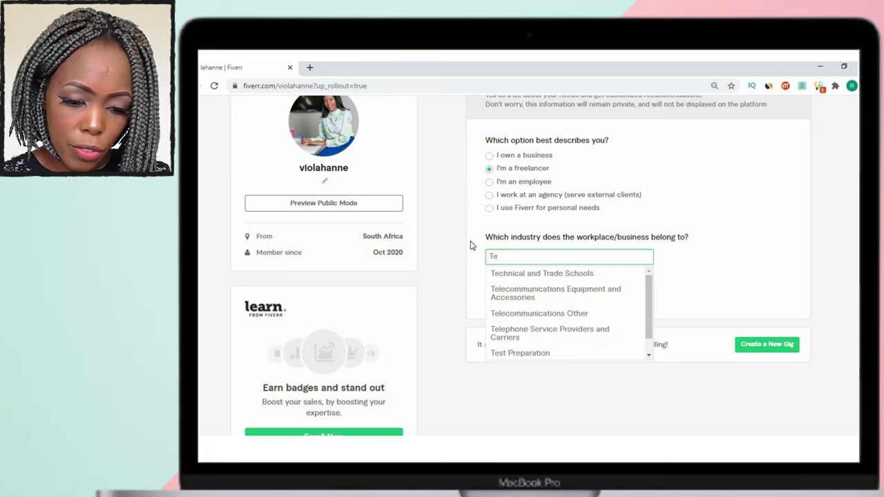
type("le")
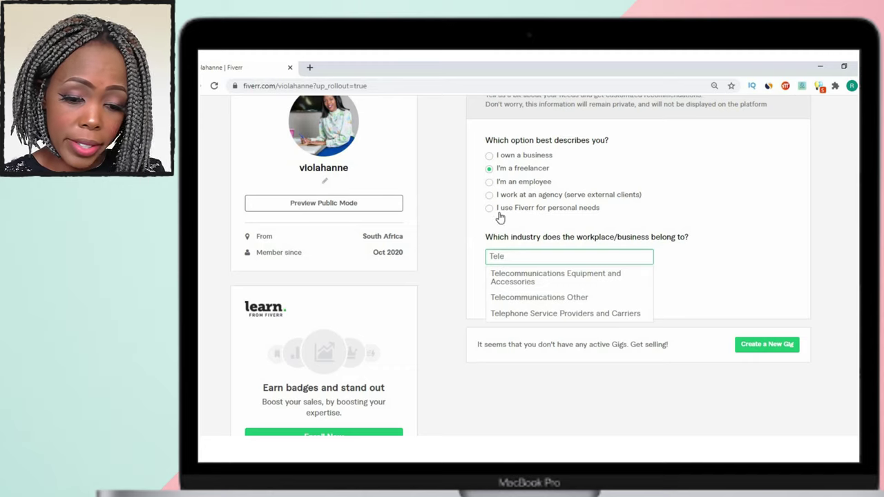
left_click(545, 298)
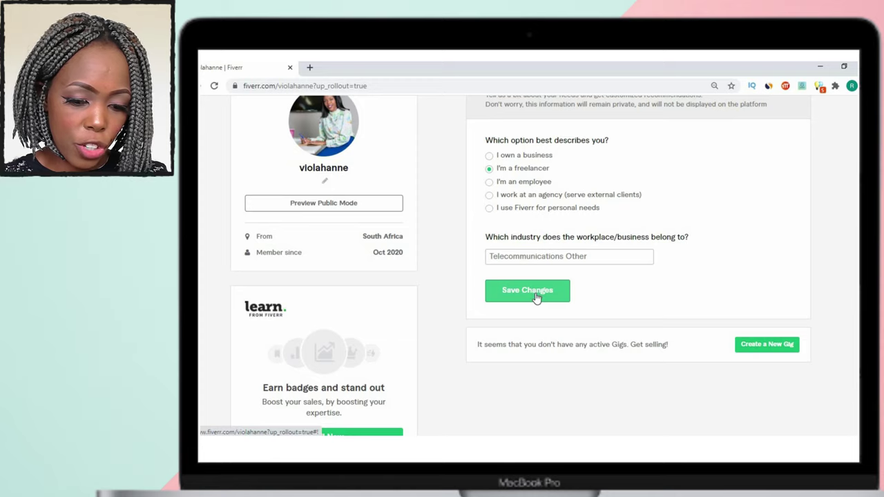
left_click(537, 296)
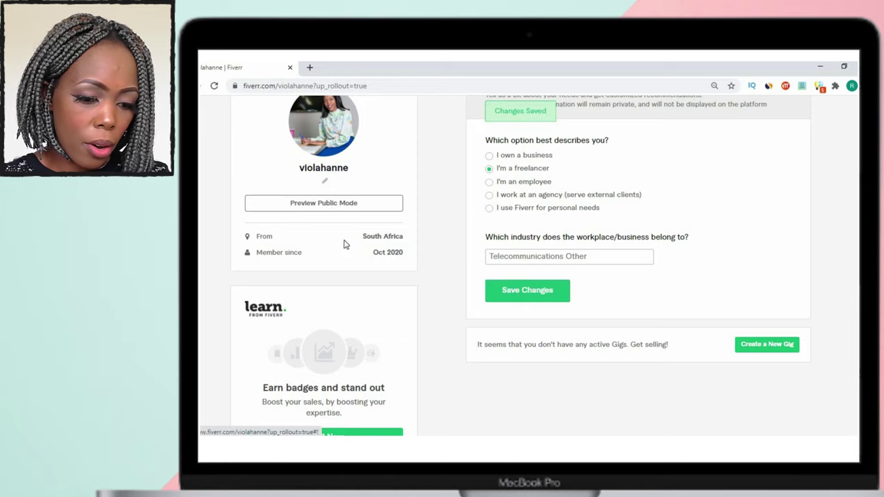
Open the profile description editor.
scroll(317, 262, "down", 2)
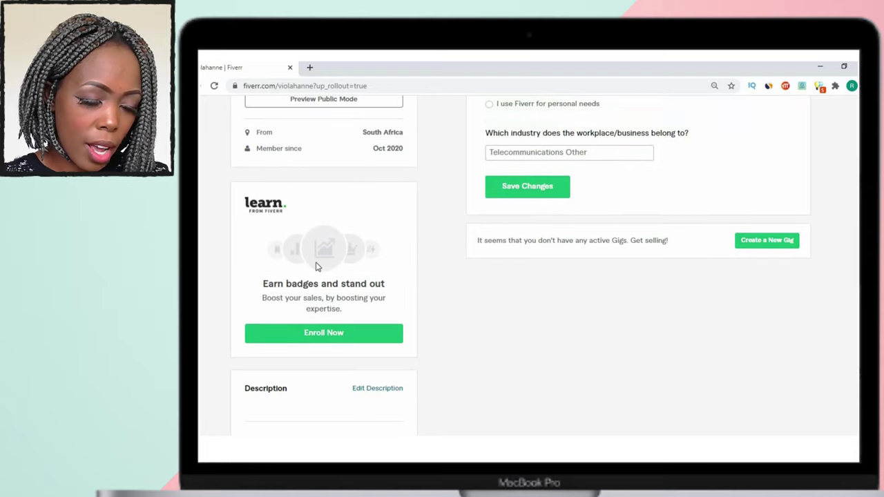
scroll(317, 267, "down", 3)
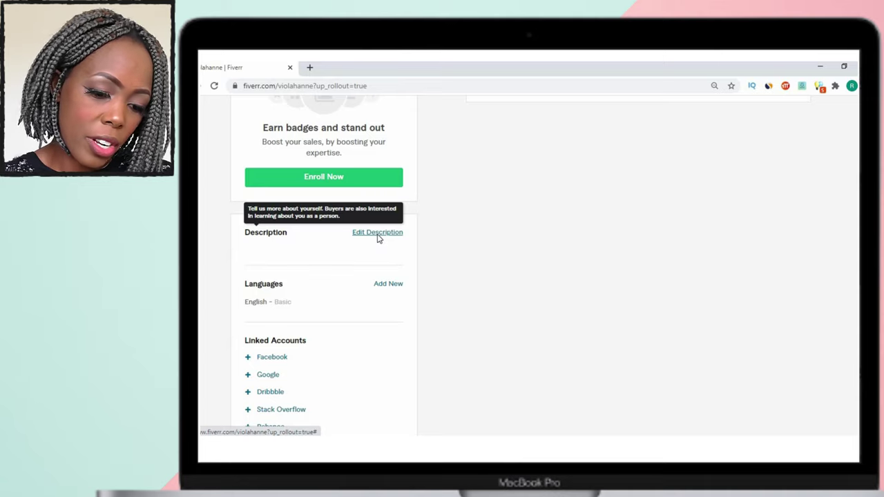
left_click(377, 234)
scroll(464, 250, "down", 2)
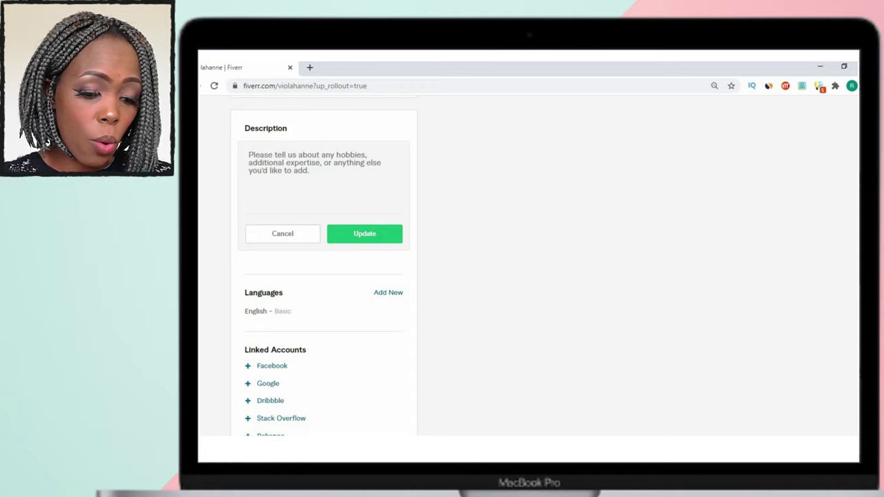
Copy the intro paragraph from the Word document into the description box.
key("alt+Tab")
scroll(433, 220, "up", 10)
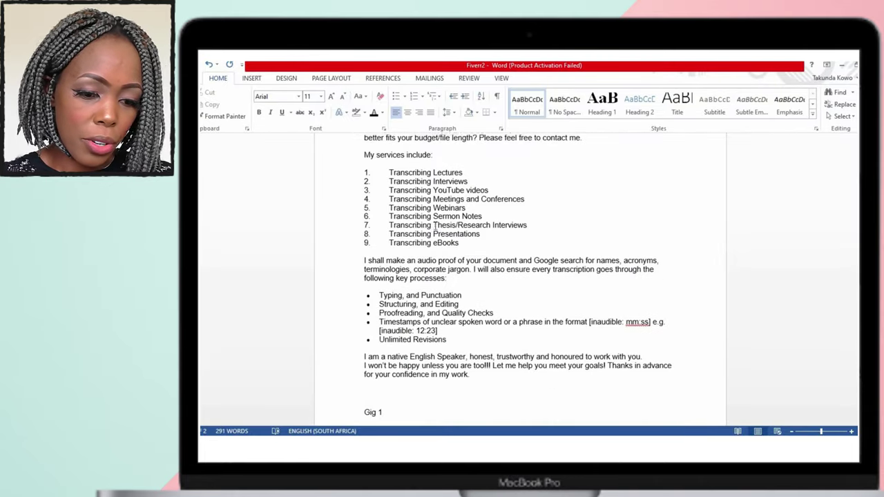
left_click_drag(646, 229, 364, 196)
key("ctrl+c")
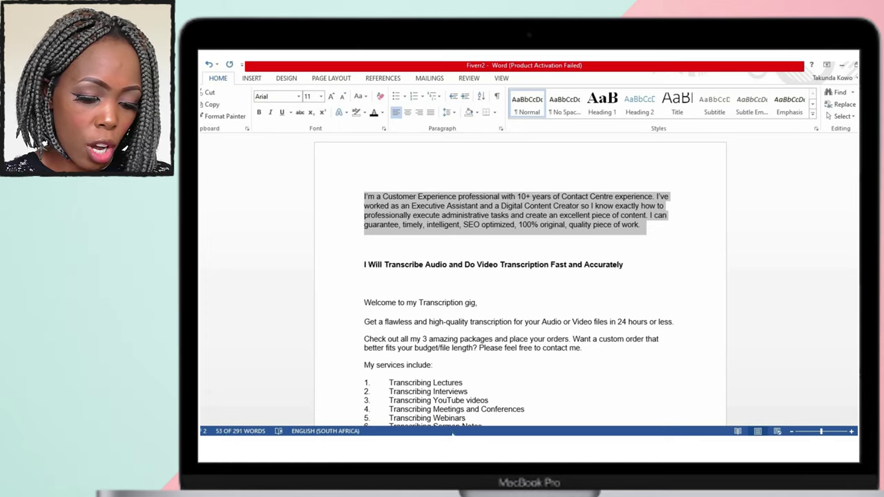
key("alt+Tab")
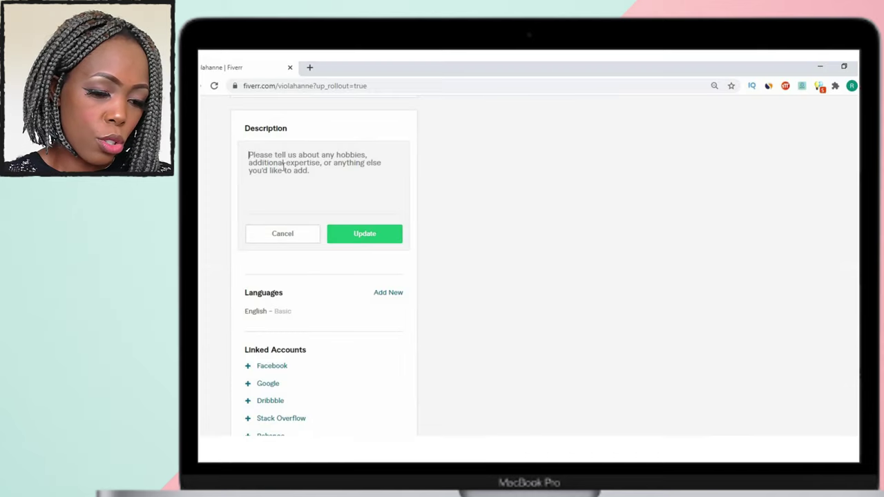
key("ctrl+v")
Save the profile description and open the existing language entry for editing.
scroll(379, 195, "up", 3)
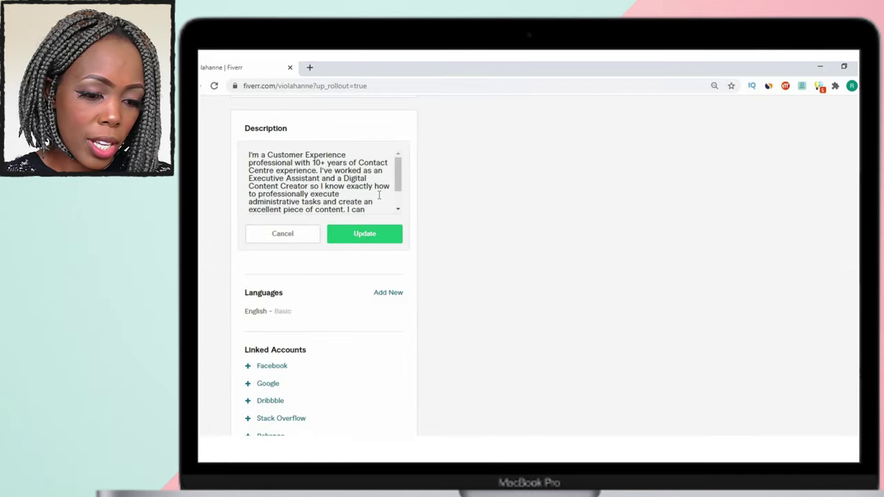
left_click(361, 238)
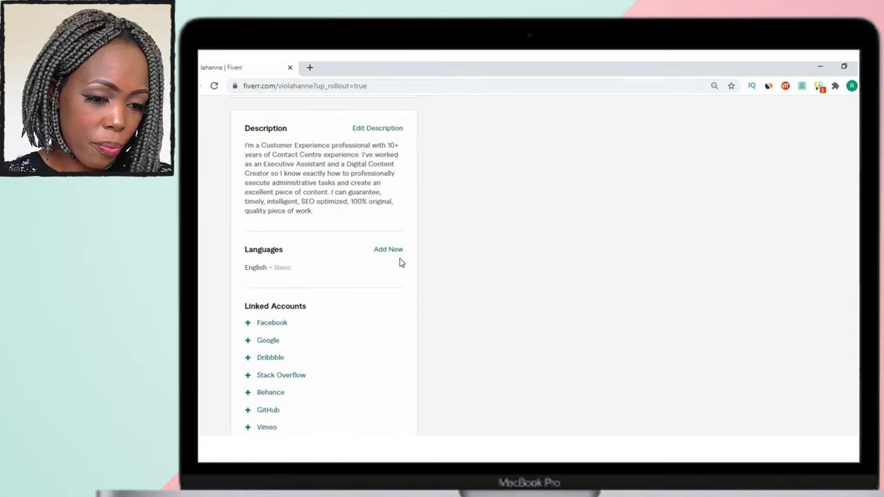
left_click(392, 250)
scroll(430, 242, "down", 3)
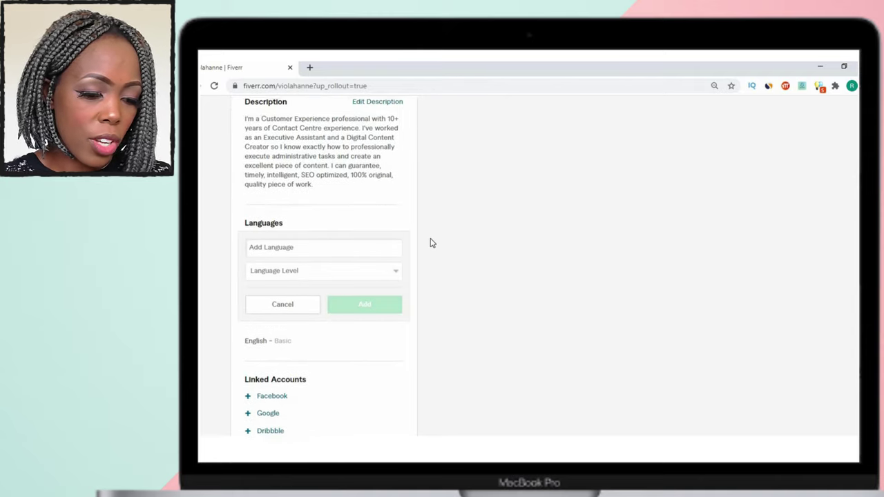
left_click(298, 265)
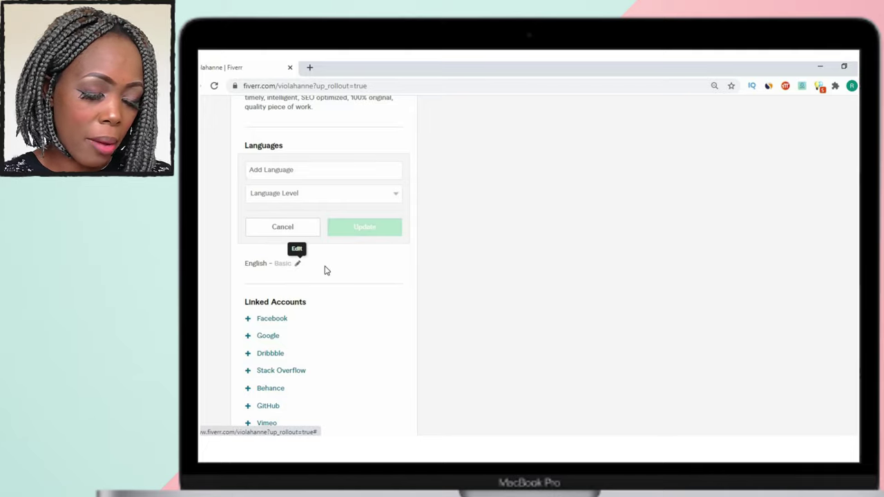
Set the language to Shona - ChiShona at Native/Bilingual level.
left_click(273, 170)
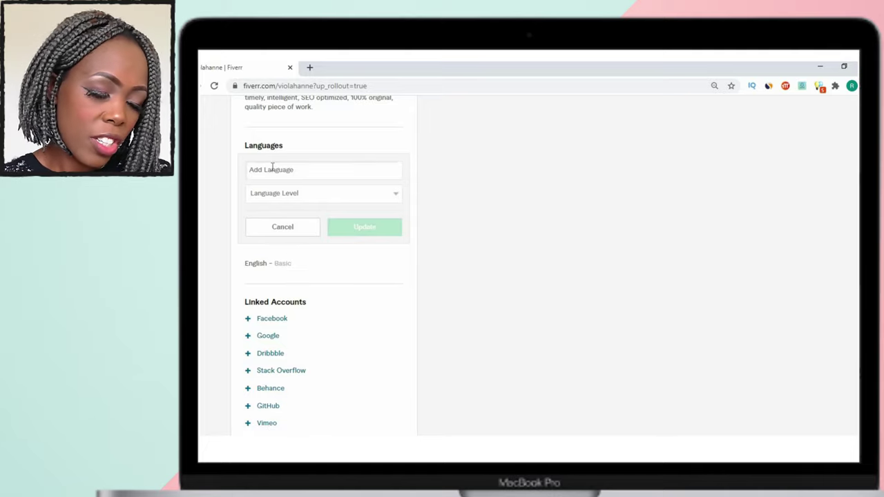
type("Shon")
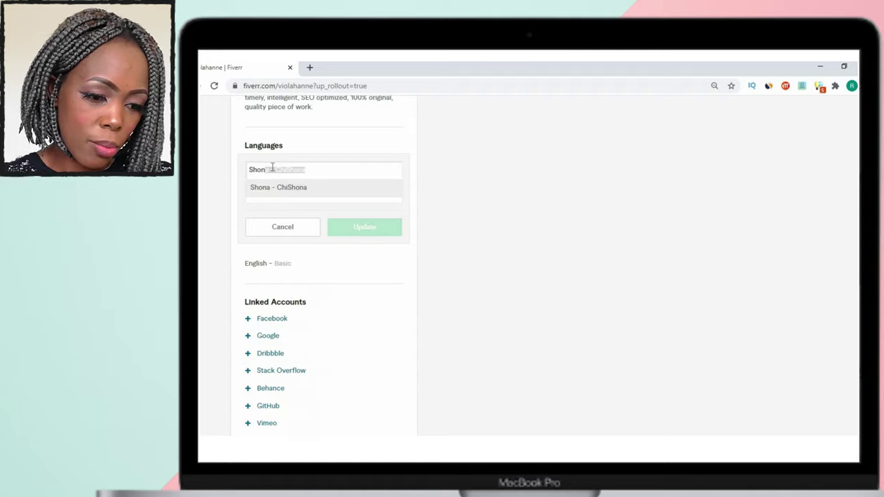
type("a")
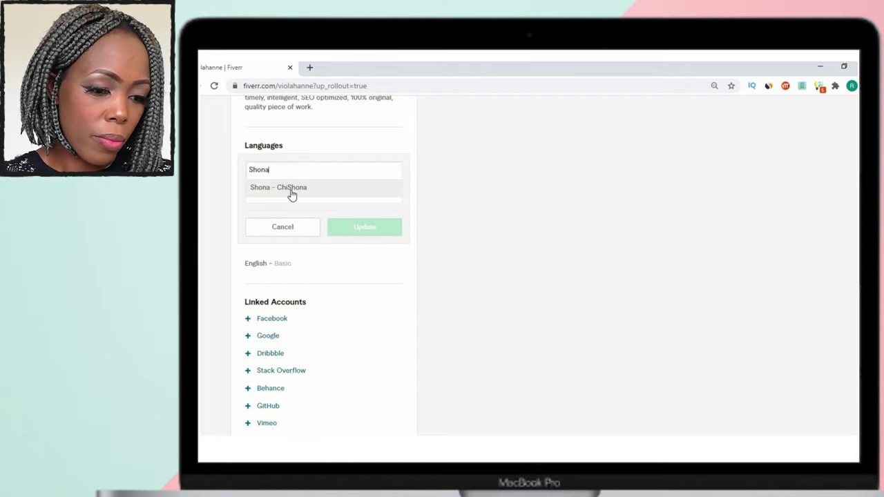
left_click(288, 189)
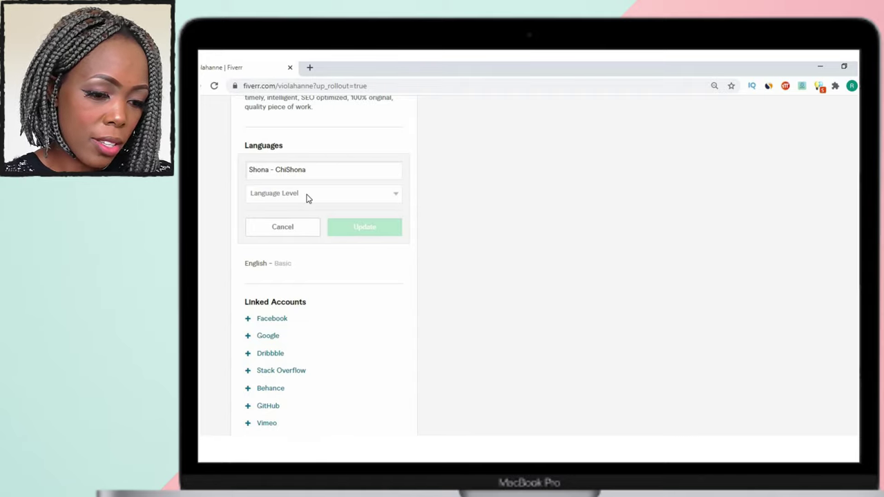
left_click(308, 196)
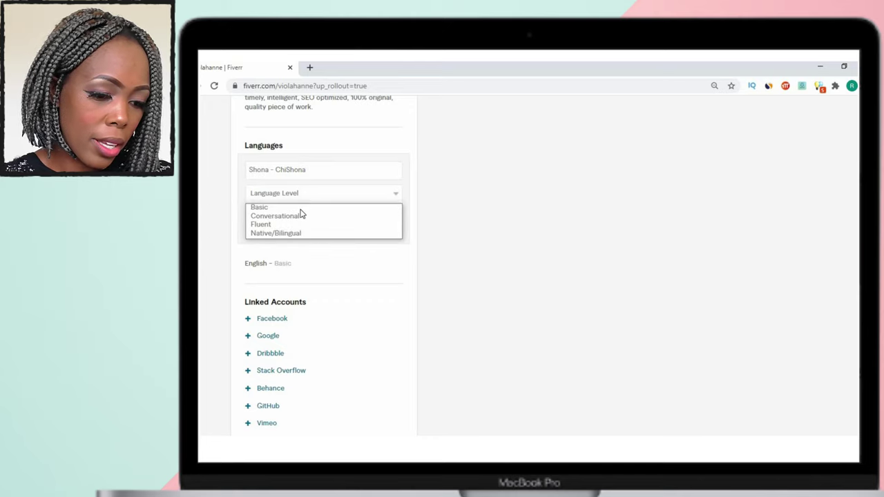
left_click(300, 234)
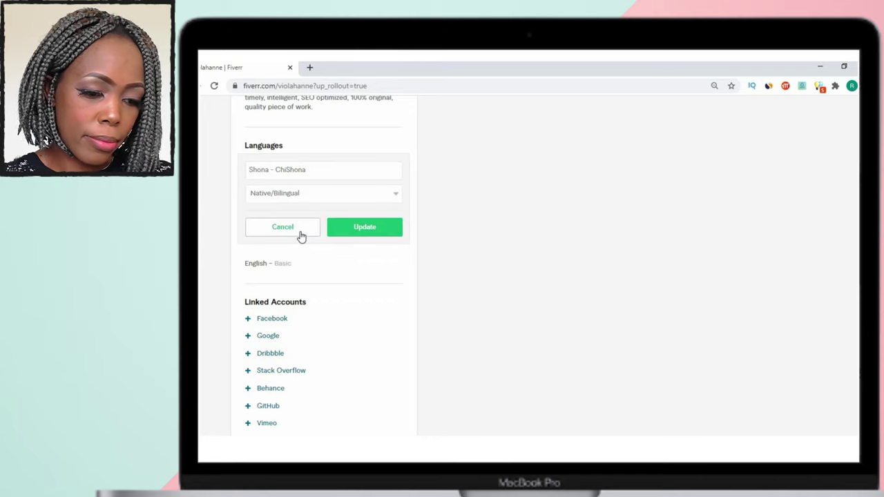
left_click(370, 235)
scroll(383, 168, "up", 3)
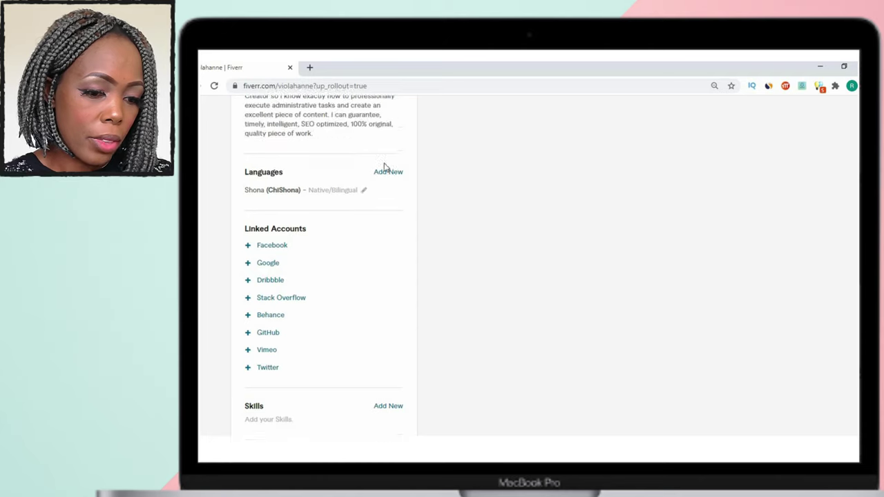
Add English as another language at Native/Bilingual level.
left_click(388, 250)
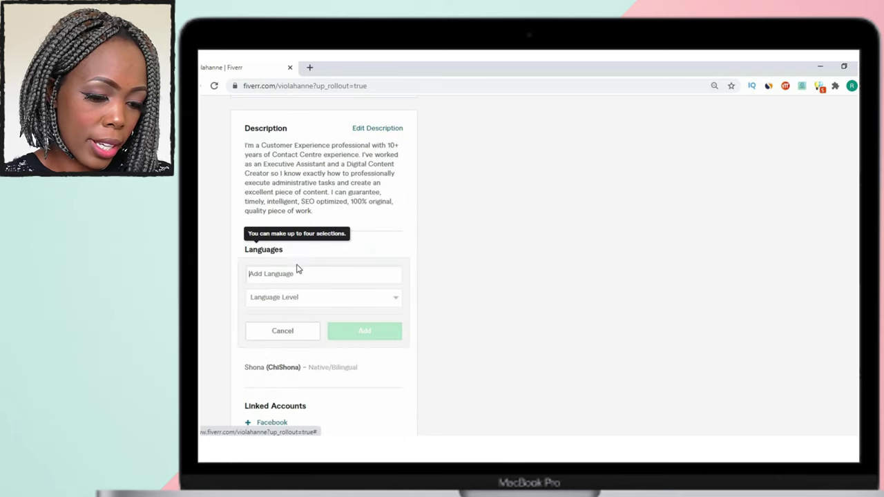
type("English")
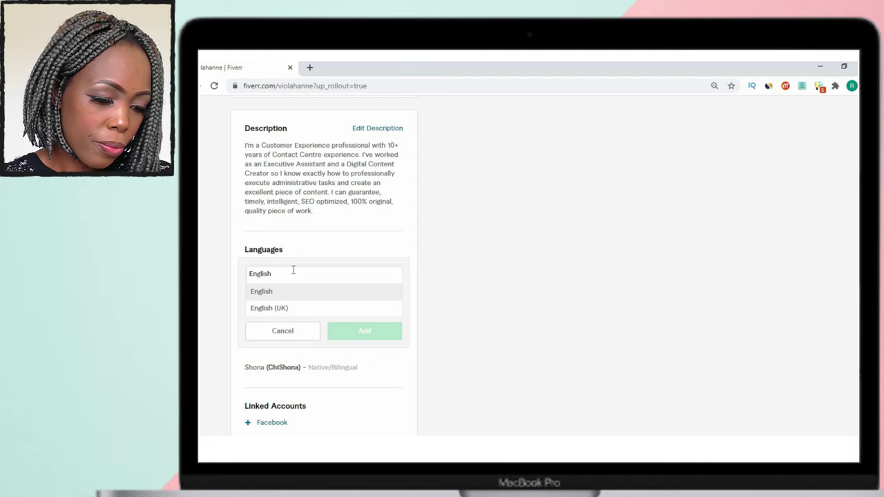
left_click(273, 295)
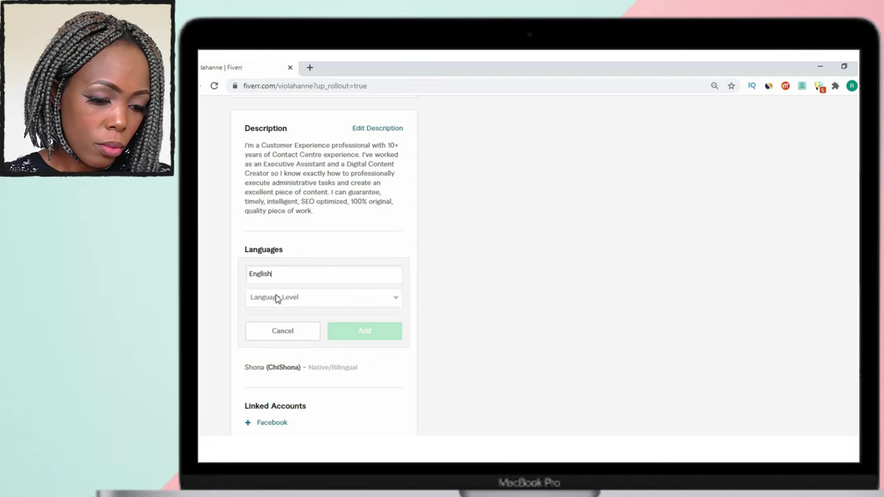
scroll(283, 276, "down", 1)
left_click(288, 248)
left_click(287, 287)
left_click(380, 284)
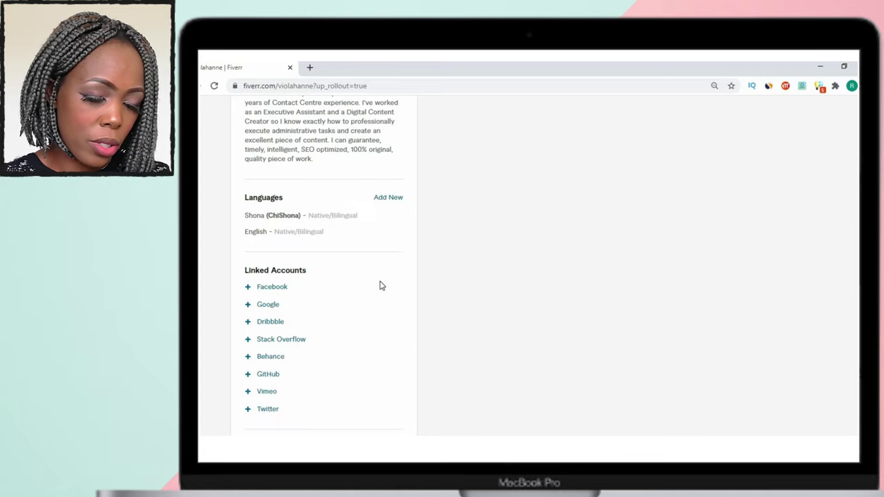
scroll(396, 287, "down", 3)
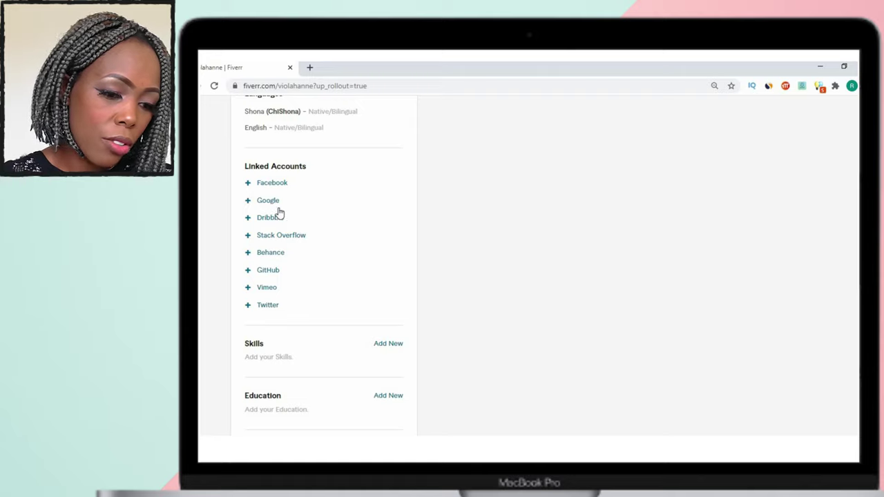
scroll(314, 263, "down", 3)
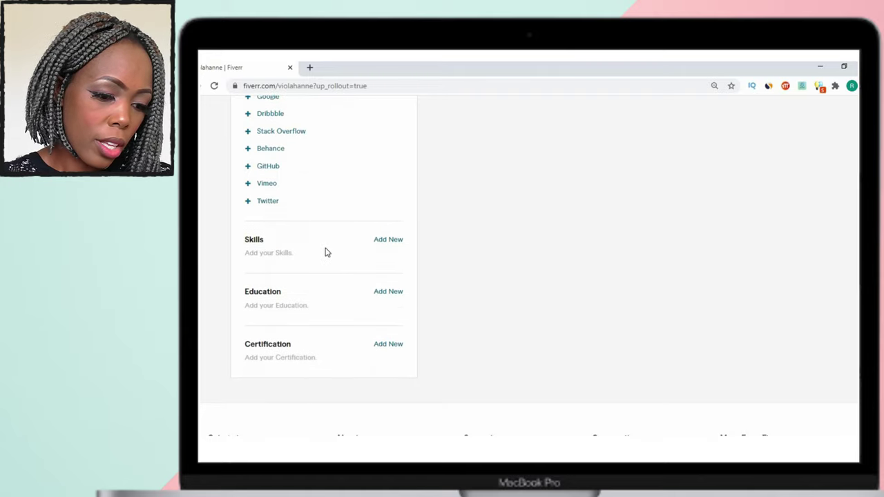
Add the Video Editing skill at Intermediate level and return to the top of the profile.
left_click(388, 240)
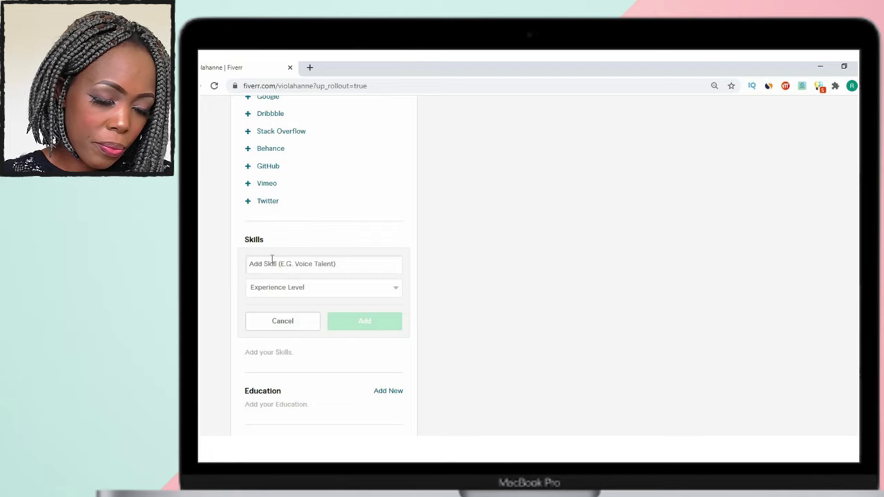
type("Video")
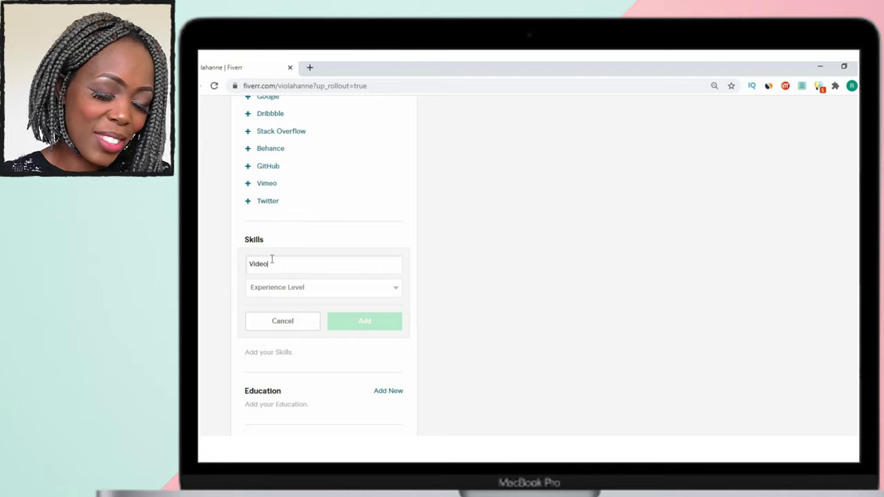
type(" Editing")
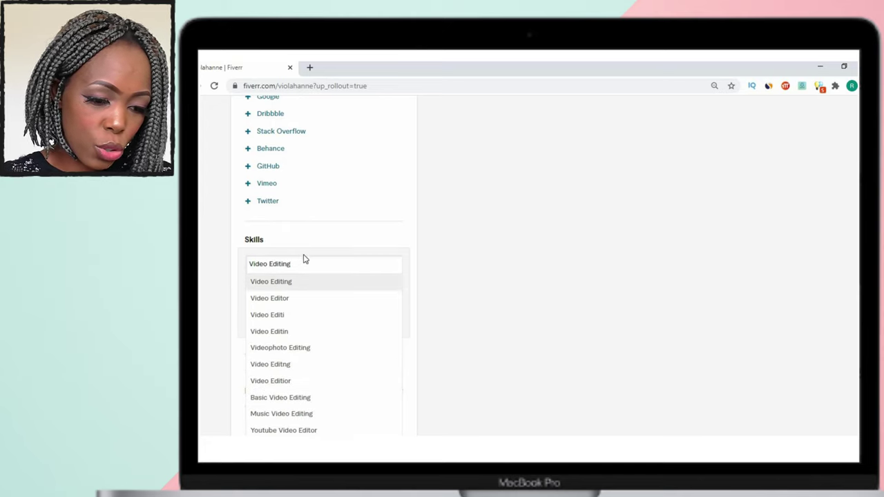
left_click(288, 281)
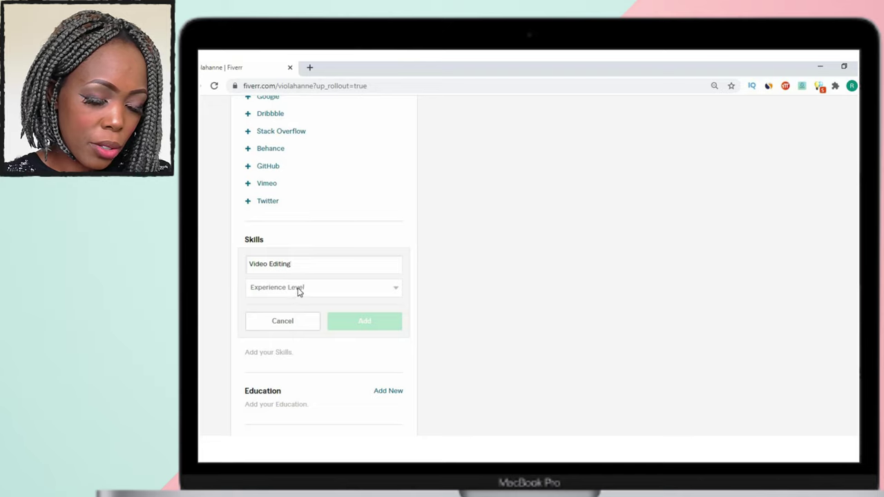
left_click(299, 289)
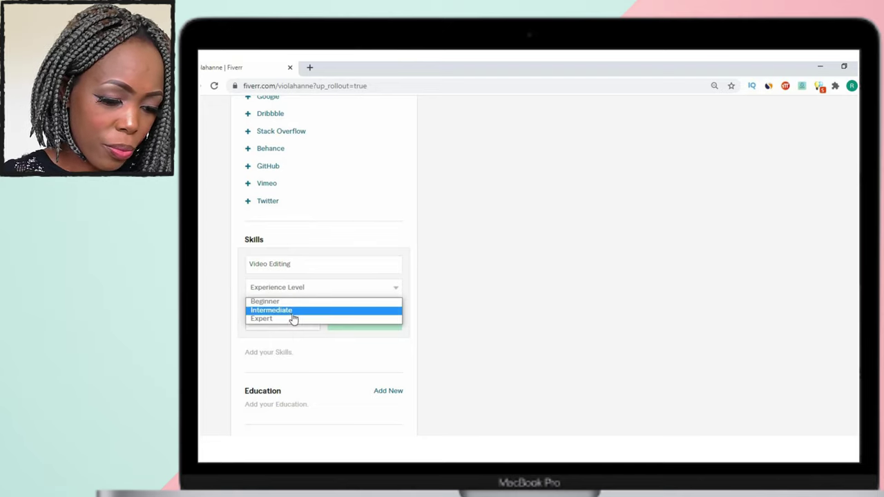
left_click(291, 312)
left_click(365, 326)
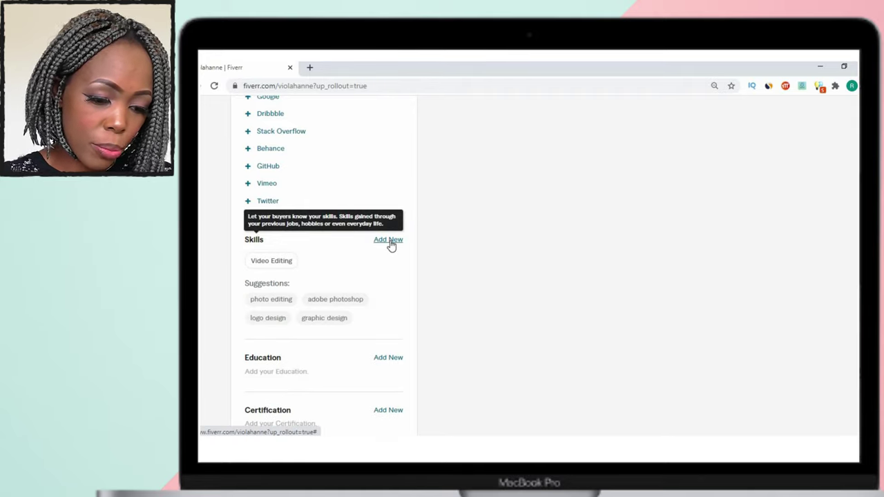
scroll(385, 258, "down", 3)
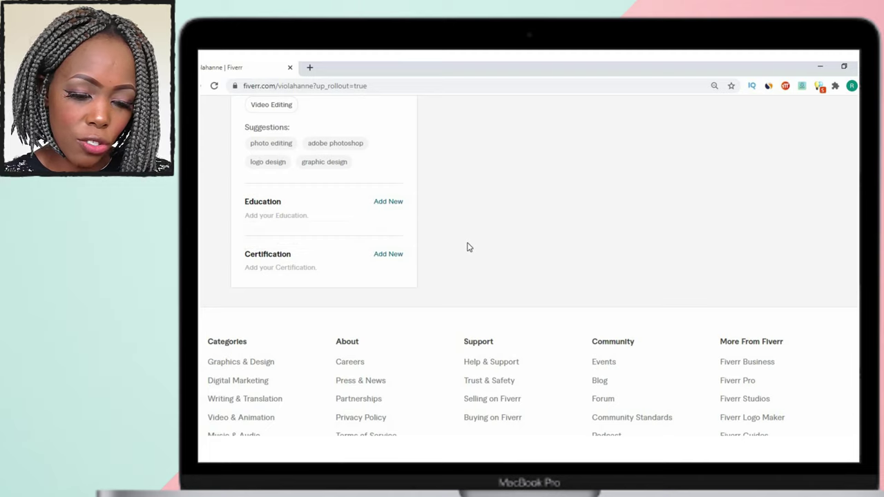
scroll(486, 246, "up", 10)
scroll(487, 247, "up", 3)
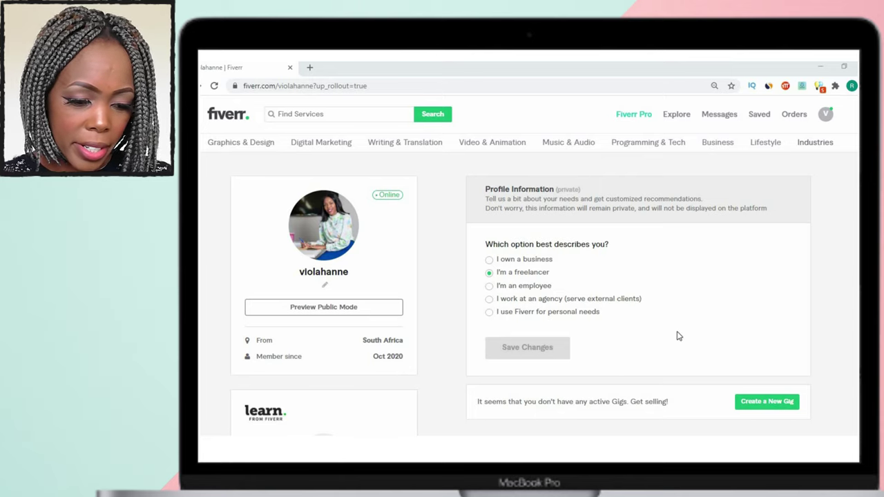
Create a new gig and continue past the overview, profile tips and things-to-avoid pages.
scroll(698, 323, "down", 3)
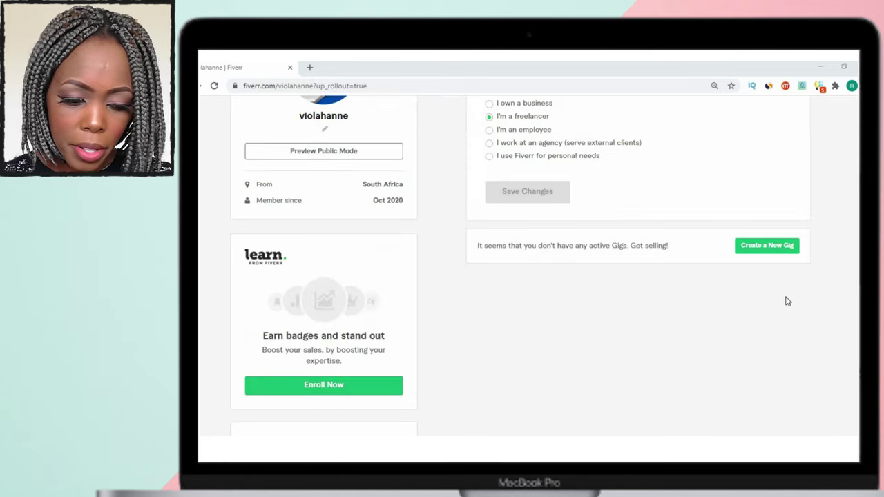
left_click(760, 251)
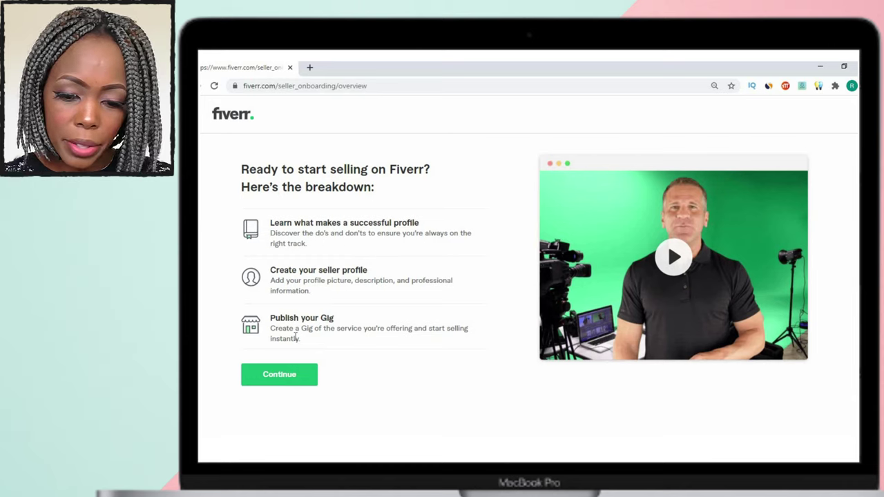
left_click(292, 376)
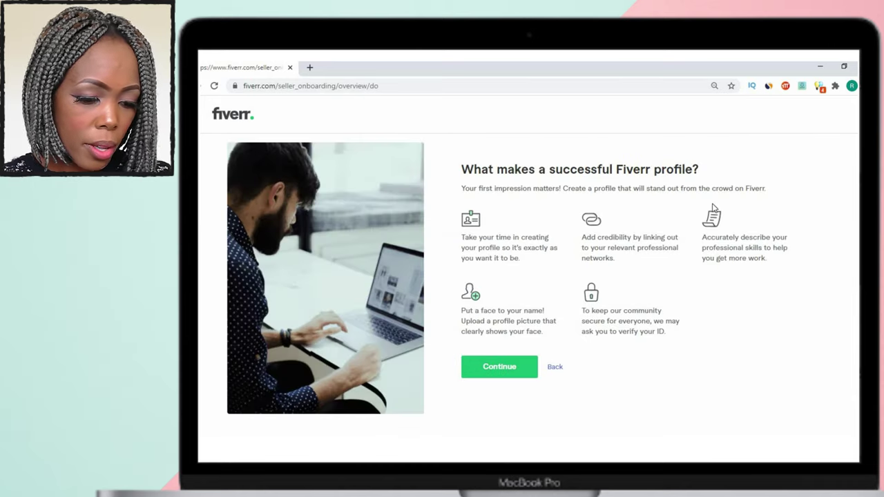
left_click(505, 369)
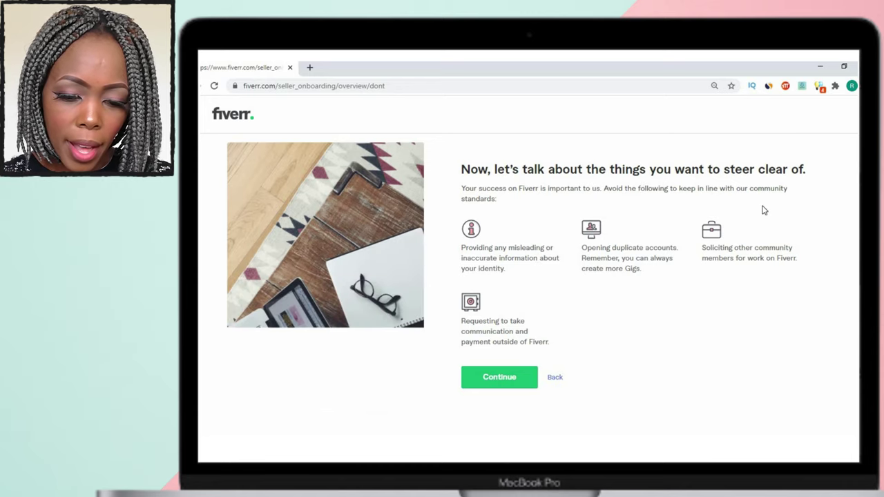
left_click(504, 383)
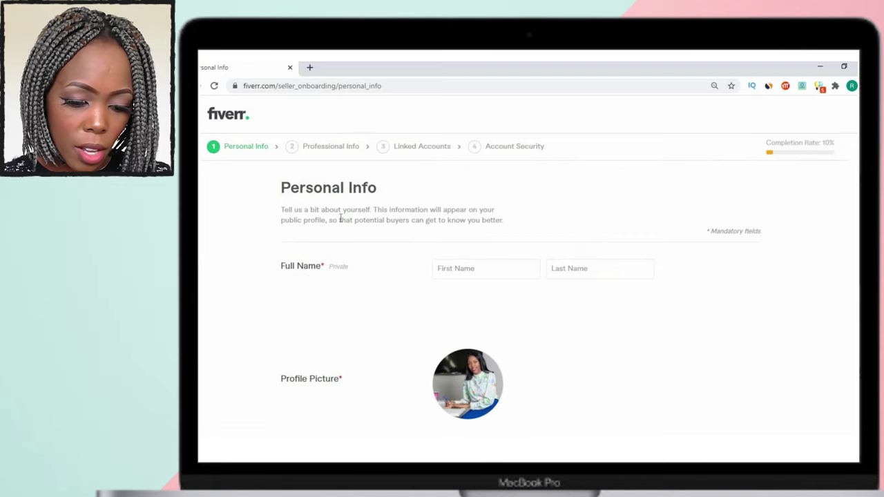
Enter the seller's first name, correcting the initial entry.
left_click(489, 276)
scroll(487, 275, "down", 3)
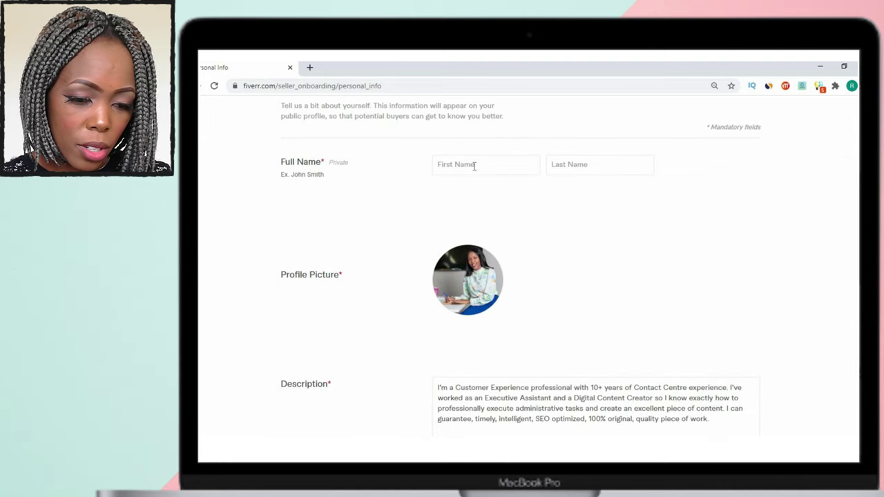
type("Rufaro")
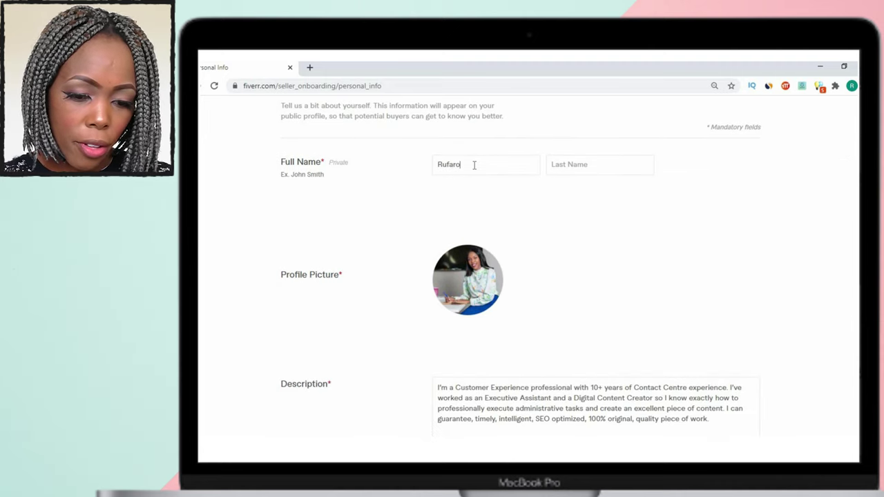
key("Tab")
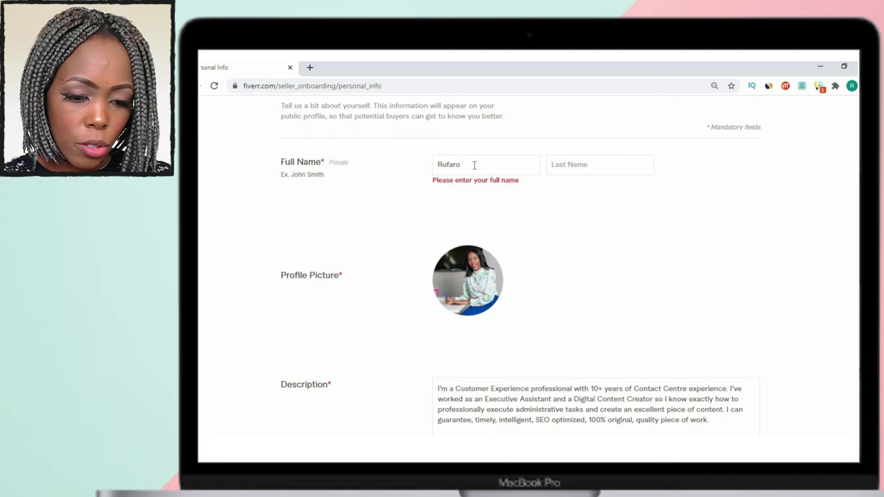
double_click(474, 164)
type("M")
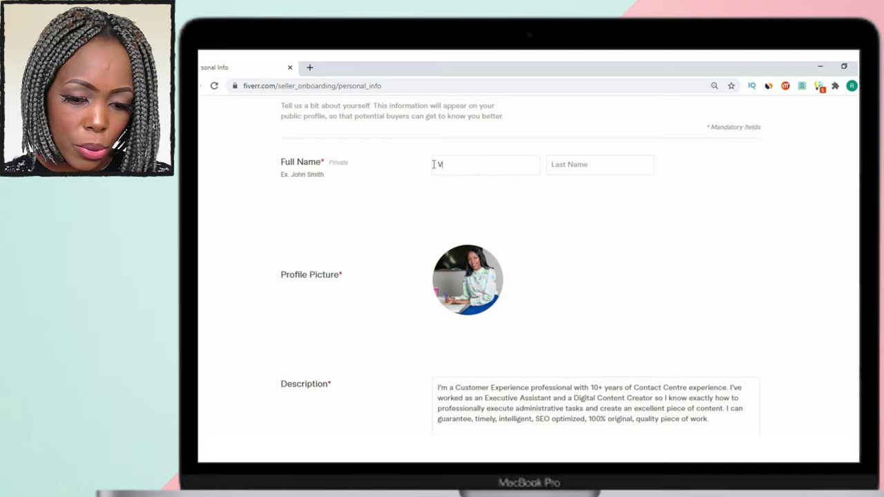
key("Tab")
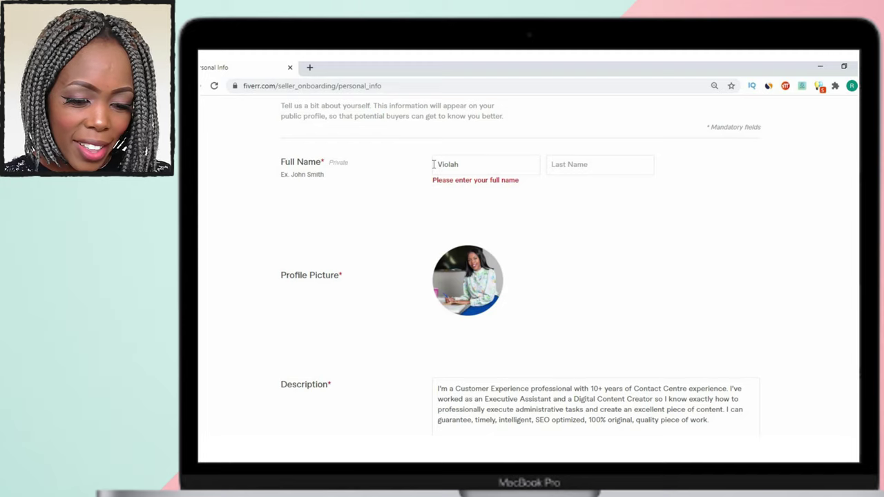
Enter the seller's last name and continue to Professional Info.
type("S")
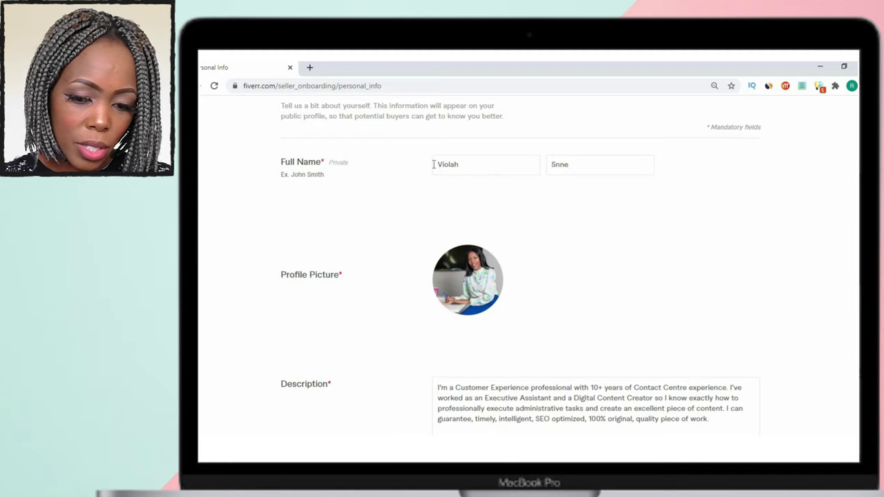
type("nn")
key("BackSpace")
key("BackSpace")
key("BackSpace")
type("A")
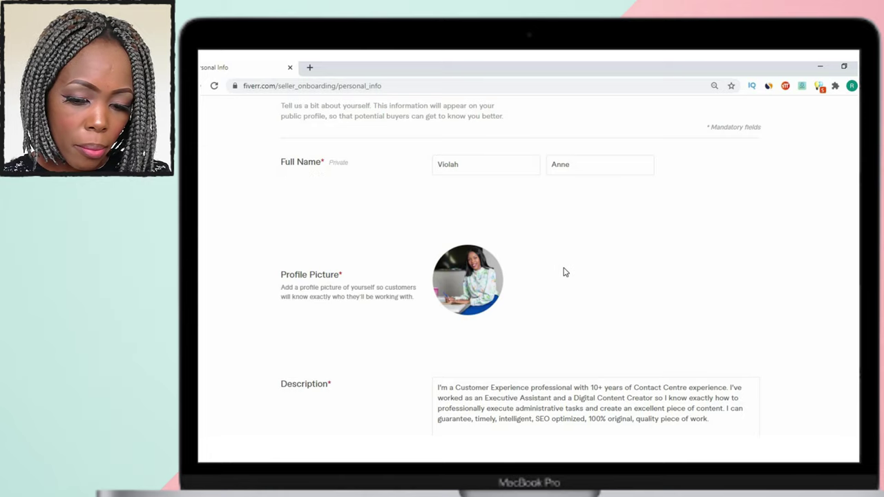
scroll(521, 291, "down", 3)
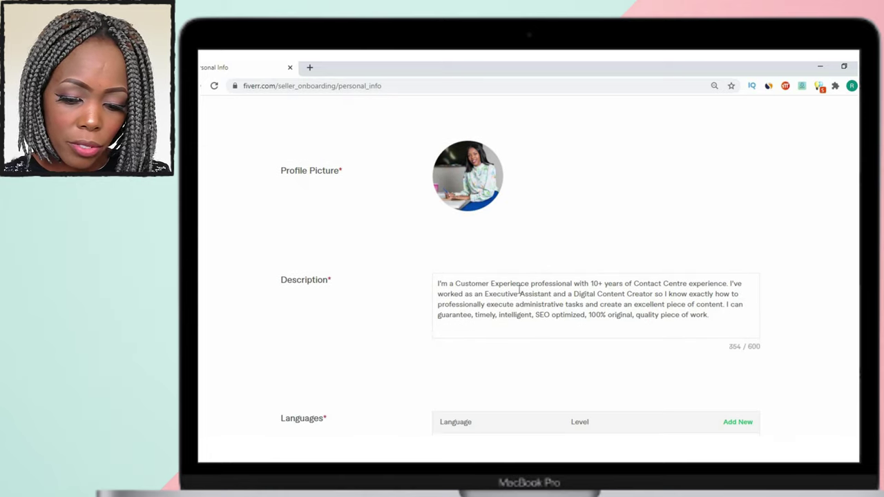
scroll(520, 291, "down", 3)
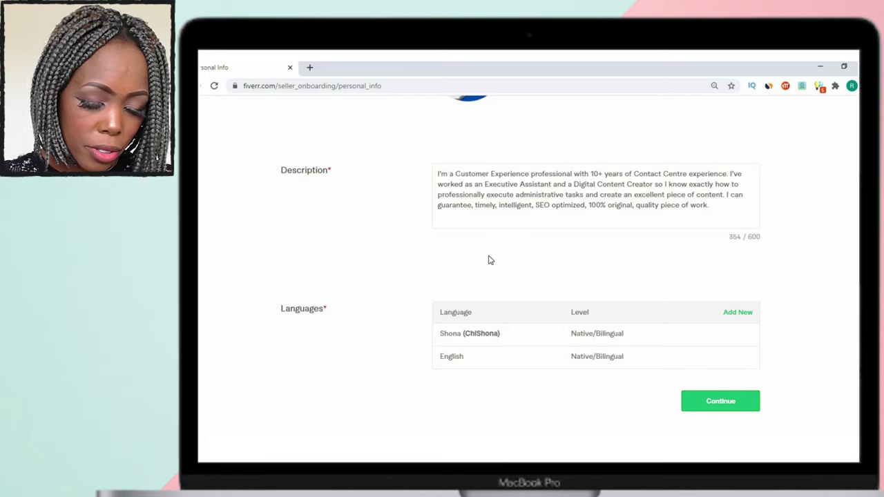
left_click(718, 404)
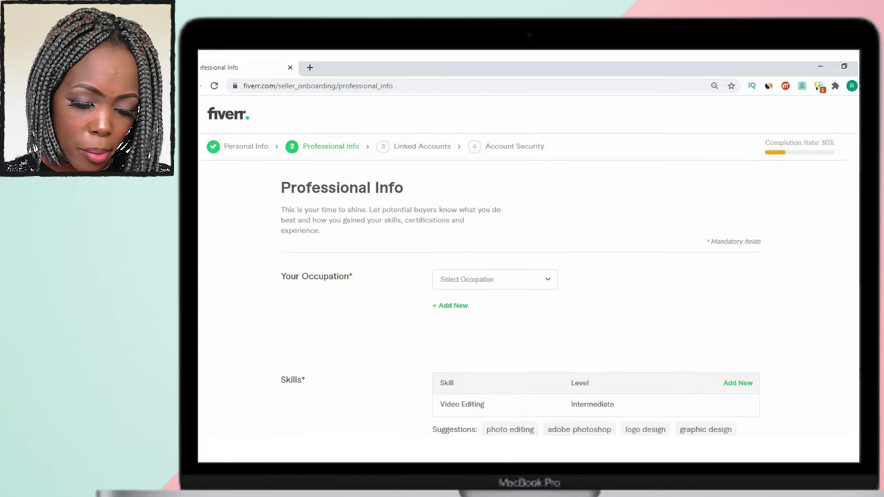
Set the occupation to Writing & Translation with end year 2020.
left_click(494, 279)
left_click(466, 332)
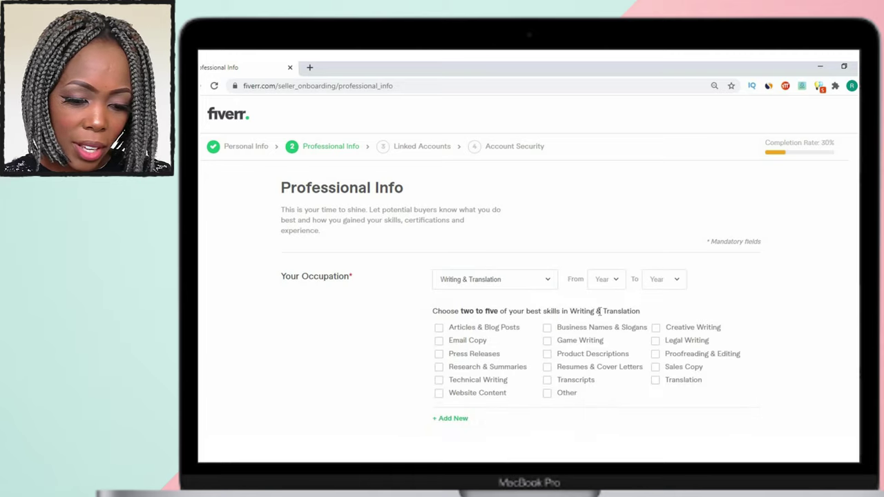
scroll(598, 311, "down", 2)
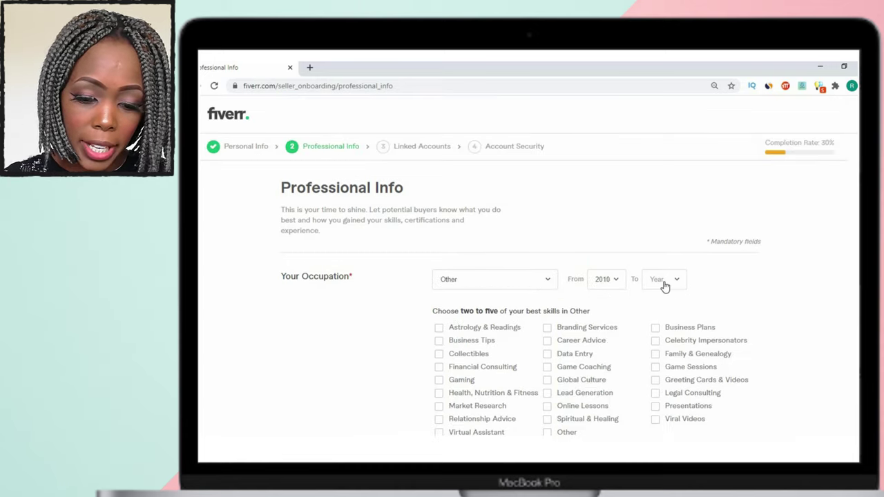
left_click(662, 280)
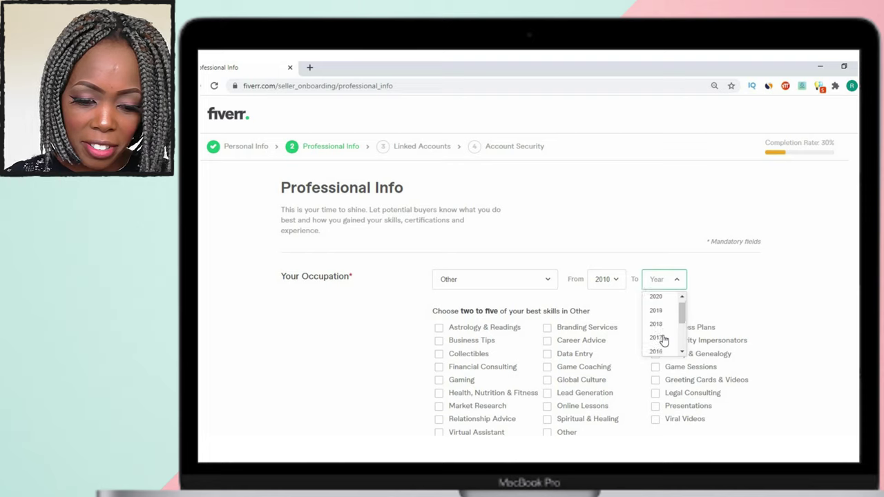
scroll(663, 339, "down", 3)
scroll(663, 168, "up", 2)
left_click(657, 146)
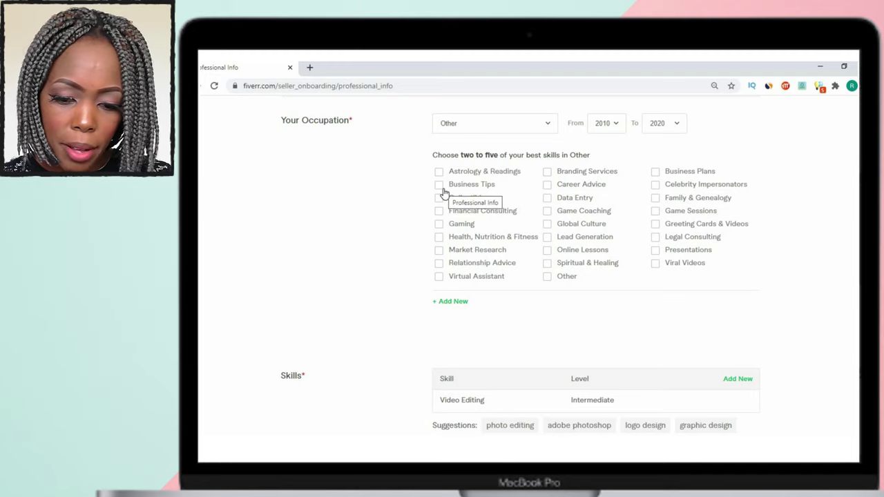
Tick Online Lessons, Presentations, Business Plans and Other as skills and continue.
left_click(552, 254)
left_click(656, 251)
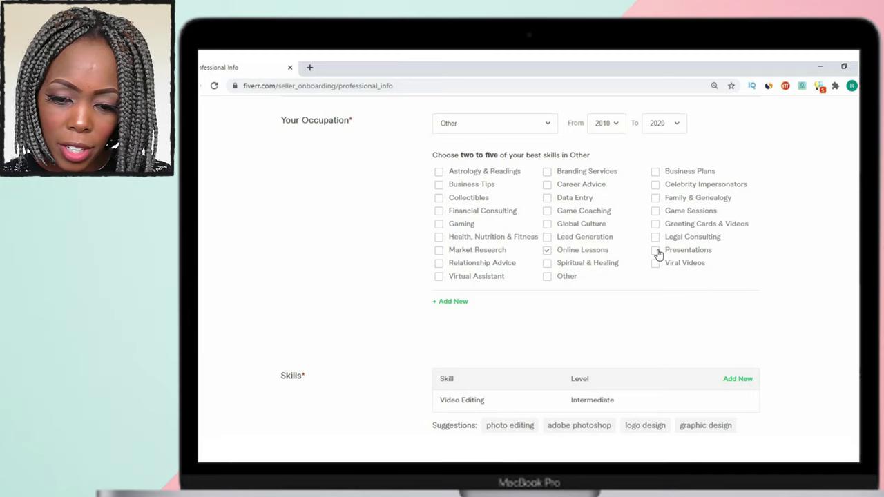
left_click(656, 173)
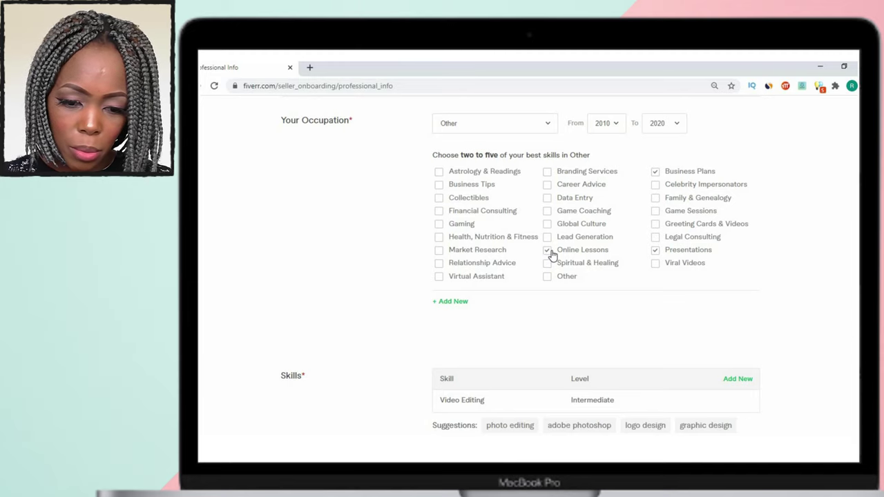
left_click(552, 278)
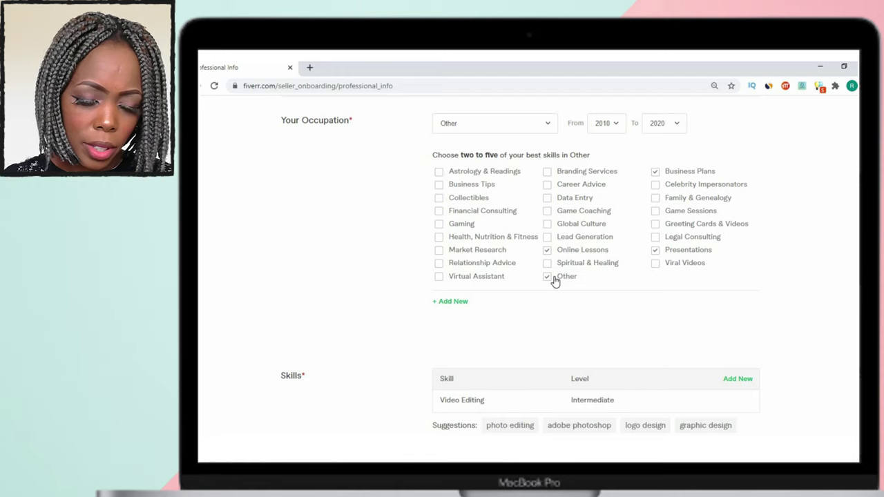
scroll(400, 215, "down", 3)
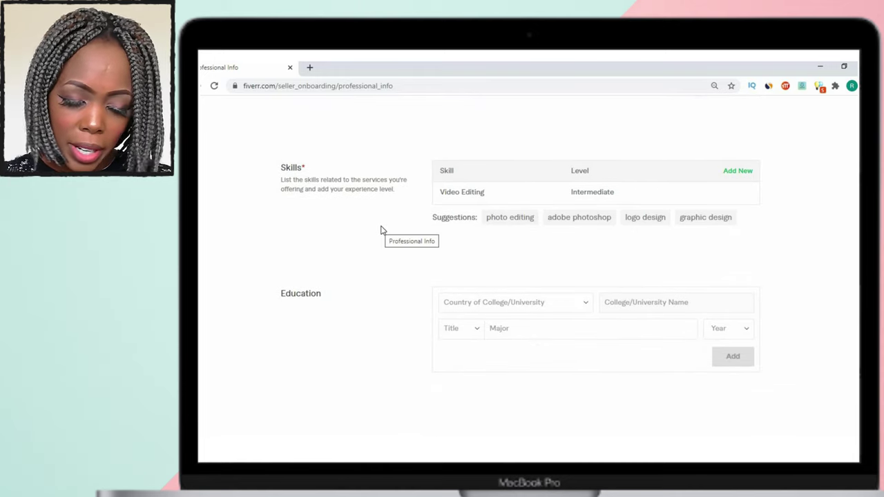
scroll(382, 230, "down", 2)
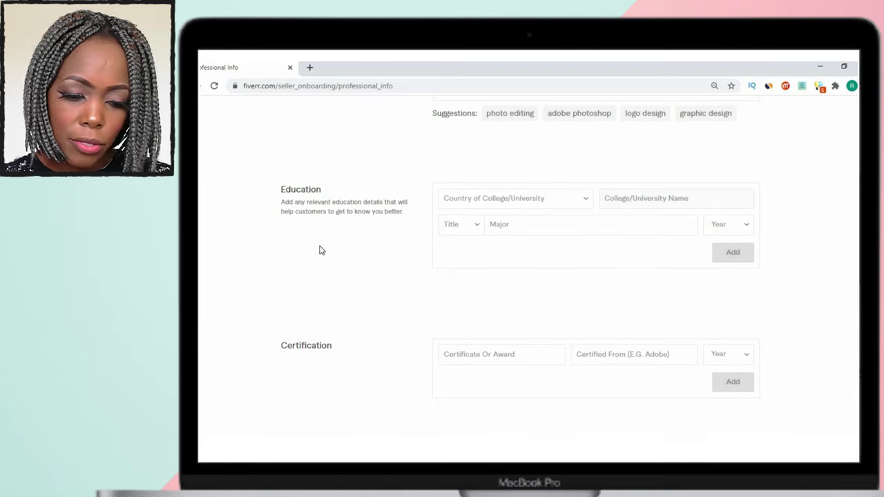
scroll(321, 250, "down", 3)
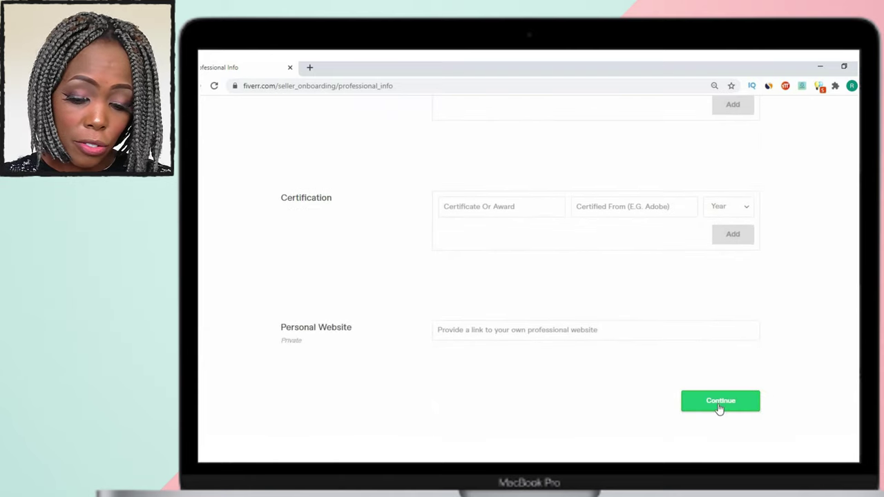
left_click(718, 407)
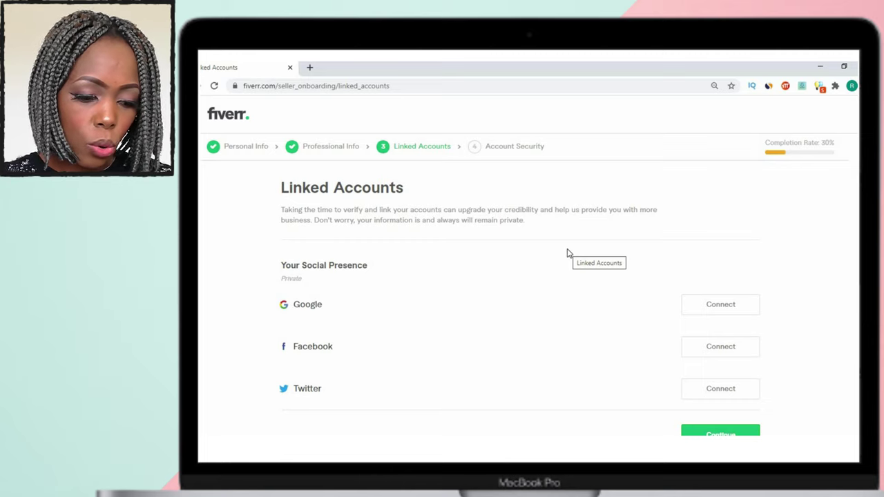
Skip linking accounts and complete Account Security to begin creating the first gig.
scroll(568, 254, "down", 1)
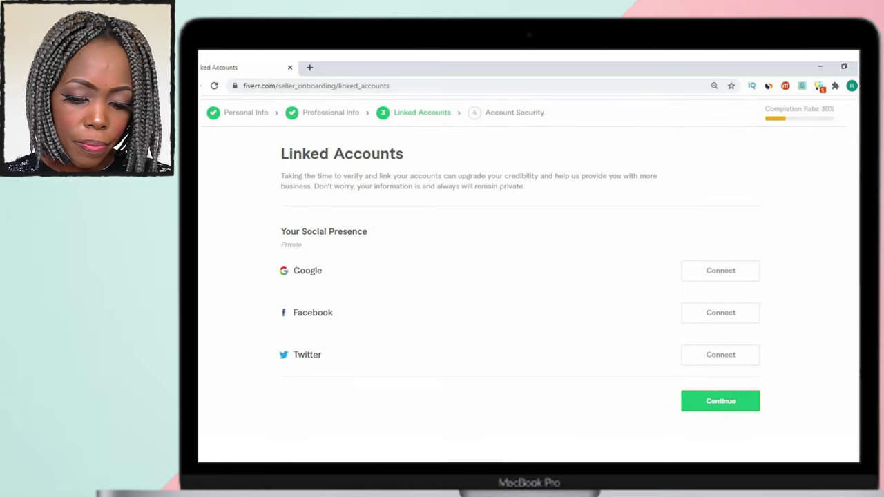
left_click(722, 404)
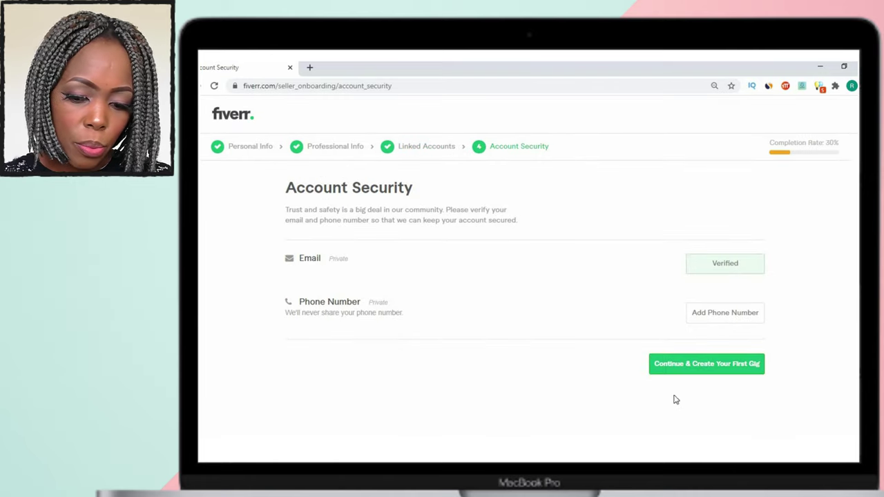
left_click(693, 368)
left_click(694, 368)
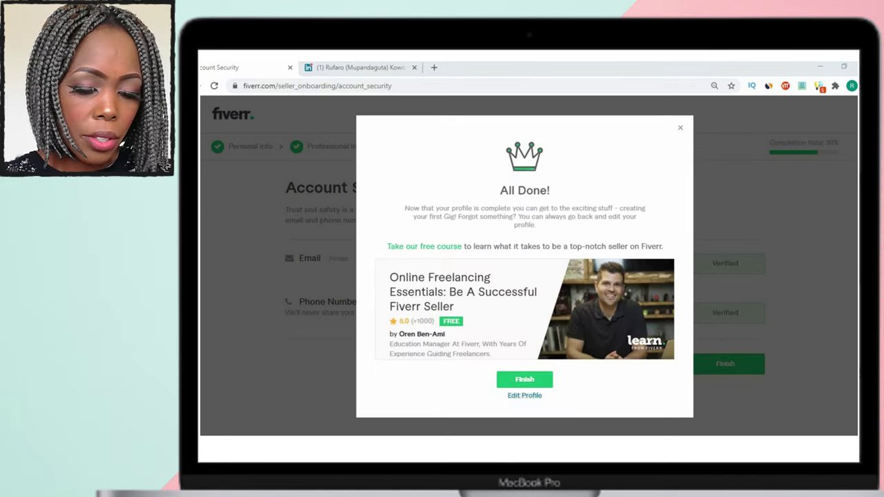
Close the unrelated social media tab, finish the All Done dialog, and reach the gig title field.
left_click(414, 67)
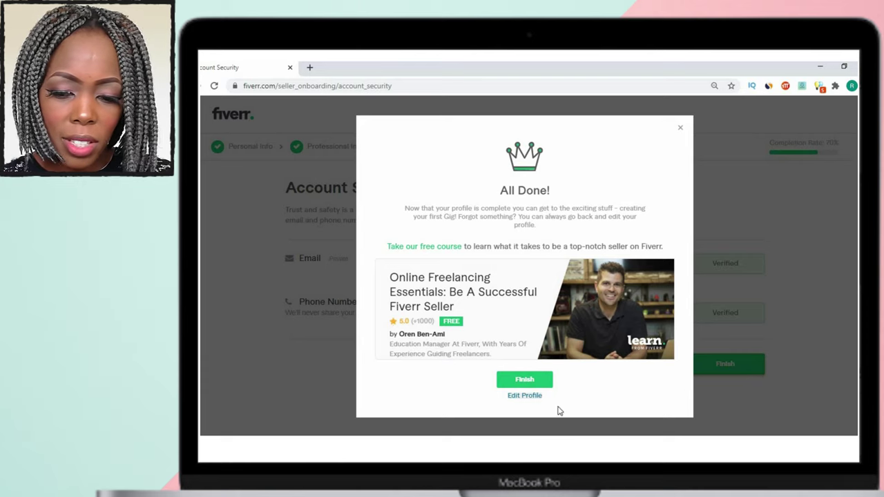
left_click(522, 384)
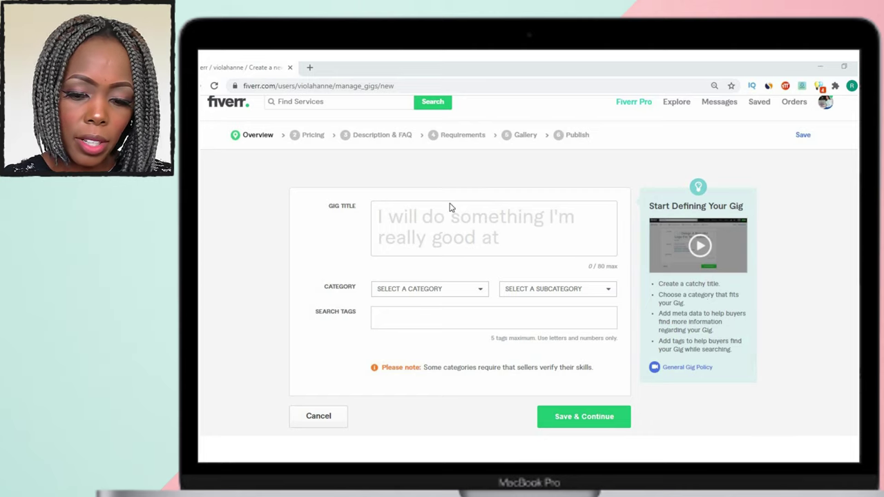
left_click(410, 242)
Title the gig 'I will transcribe audio and do video transcription fast', fixing the typo and dropping the period.
left_click(415, 223)
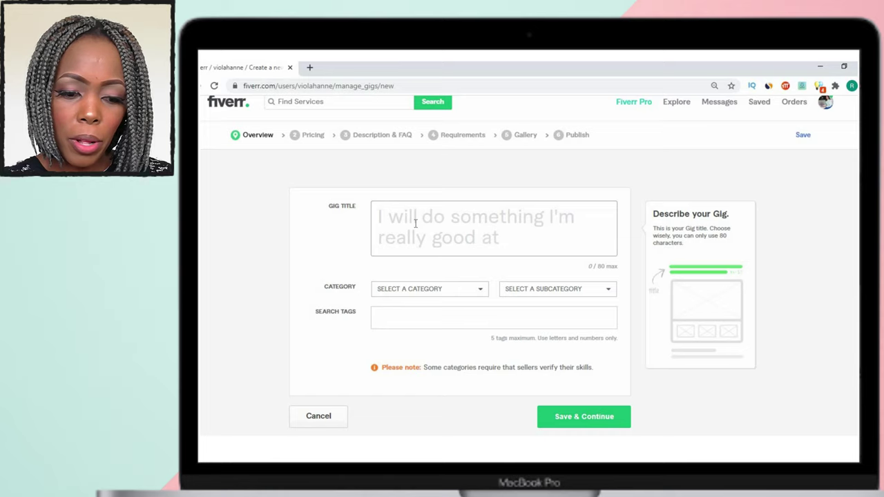
type("tr")
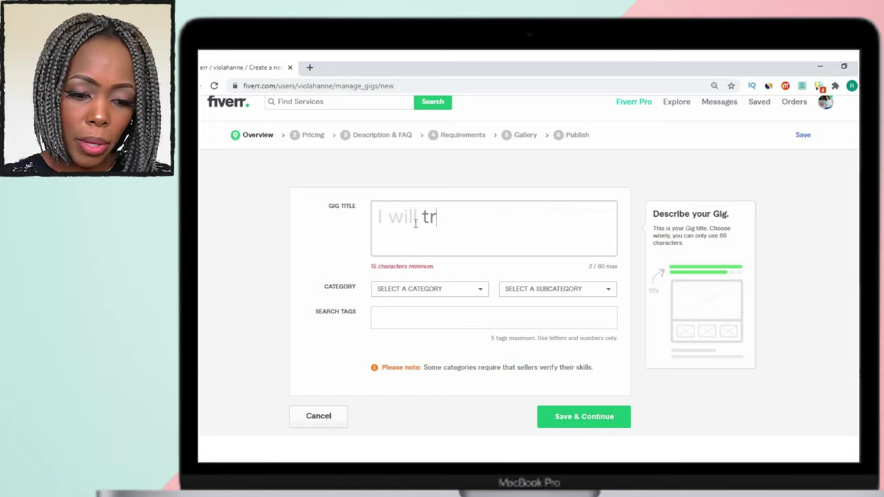
type("ans")
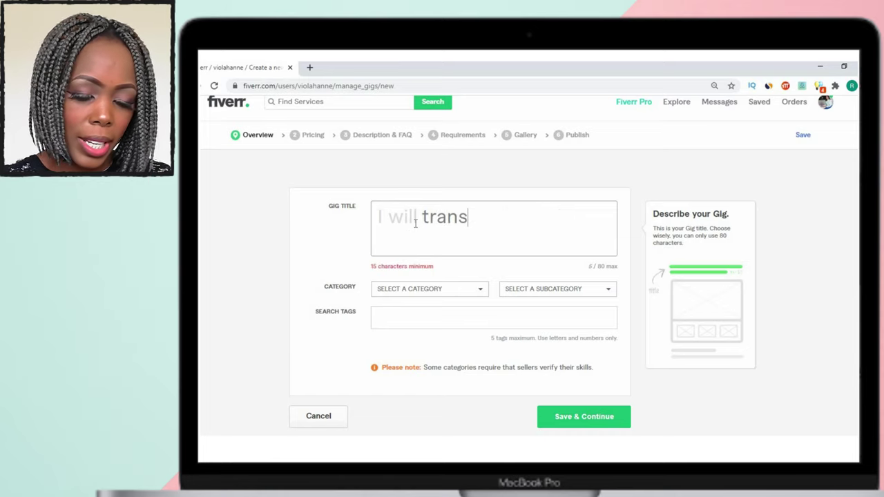
type("cribe au")
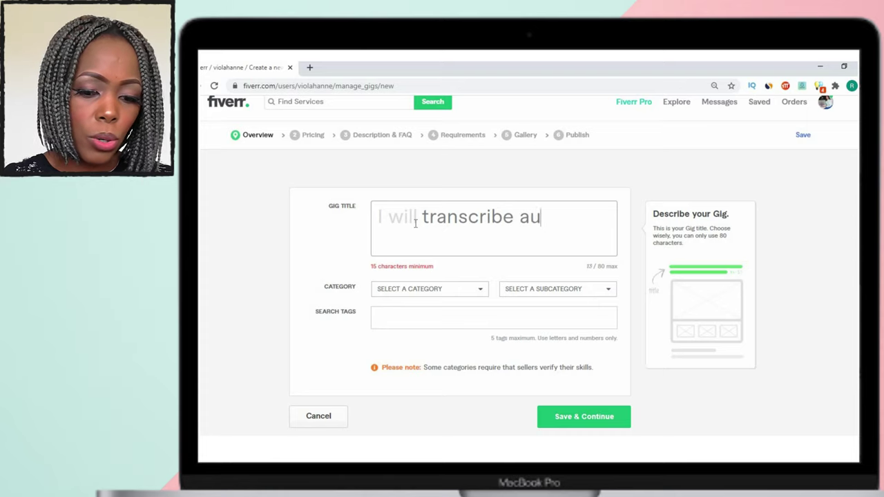
type("dio and d")
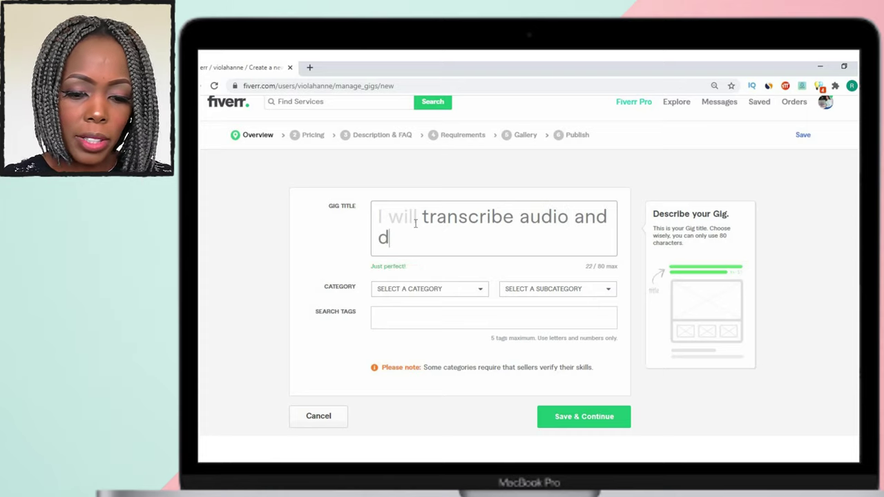
type("o video t")
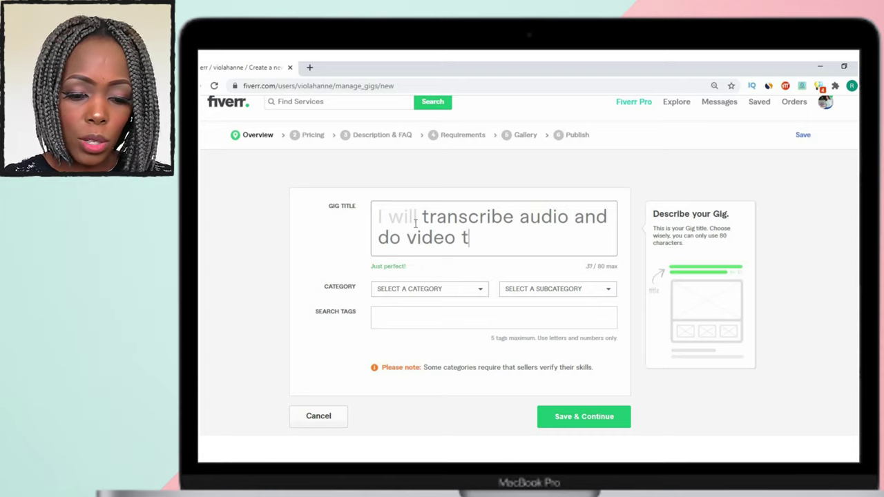
type("ranscriptiom")
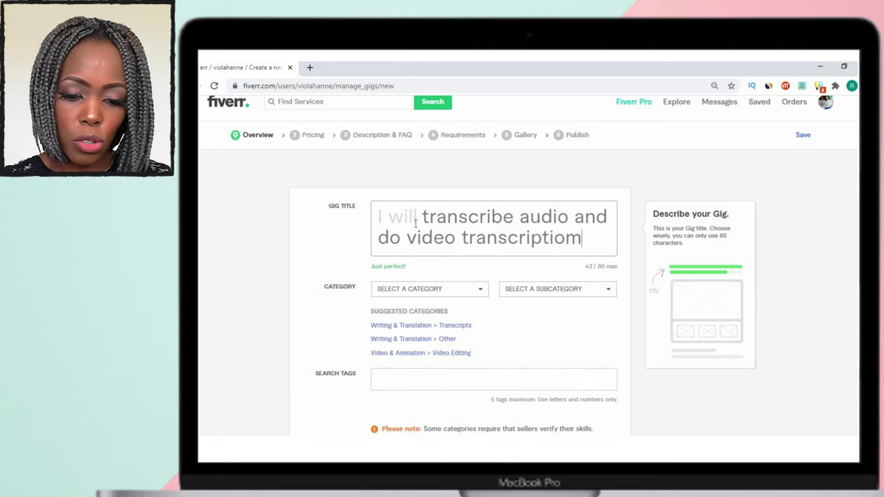
key("BackSpace")
type("n fast")
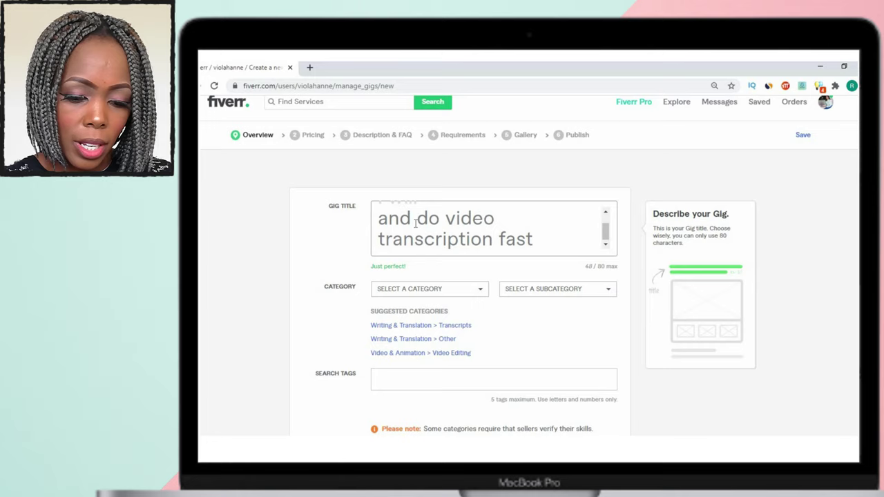
type(".")
left_click(338, 170)
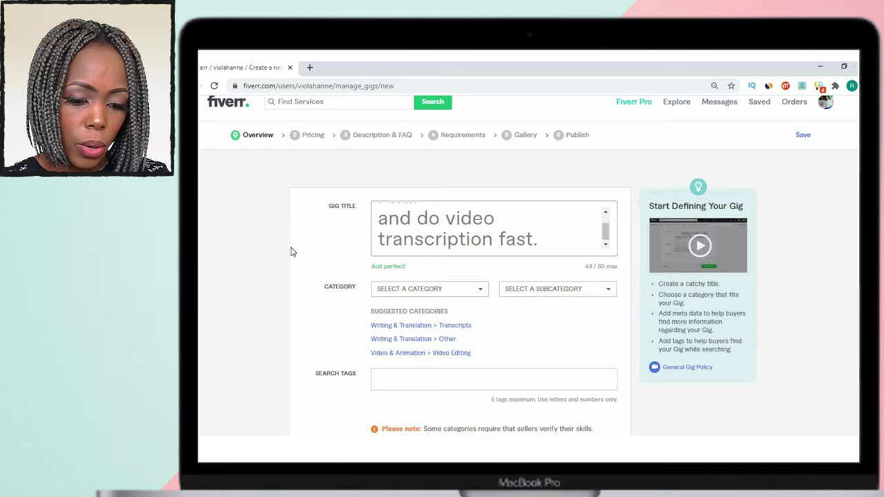
left_click(549, 248)
key("BackSpace")
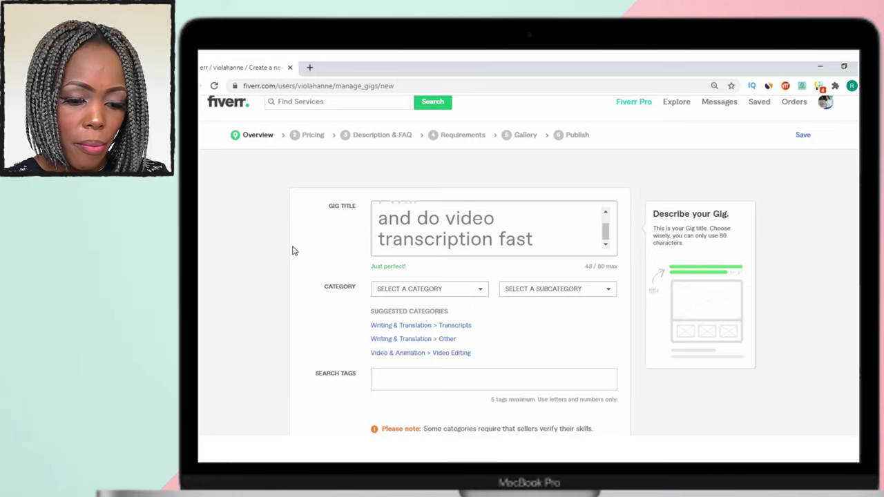
left_click(295, 251)
scroll(322, 286, "down", 1)
scroll(322, 286, "down", 1)
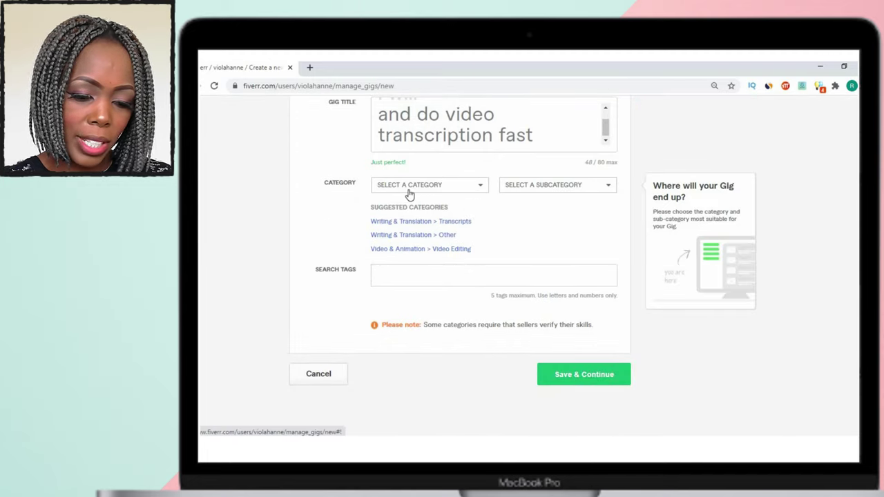
left_click(408, 192)
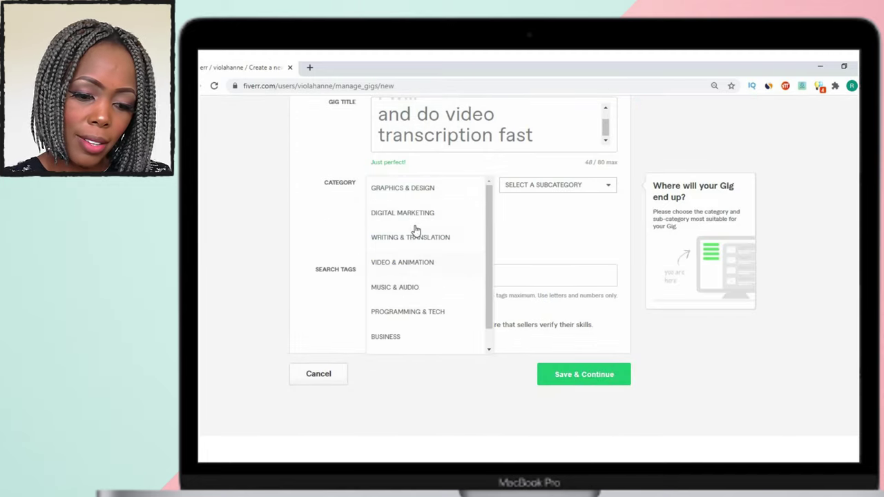
Set the gig category to Writing & Translation, subcategory Transcripts, and language English.
left_click(478, 242)
left_click(560, 184)
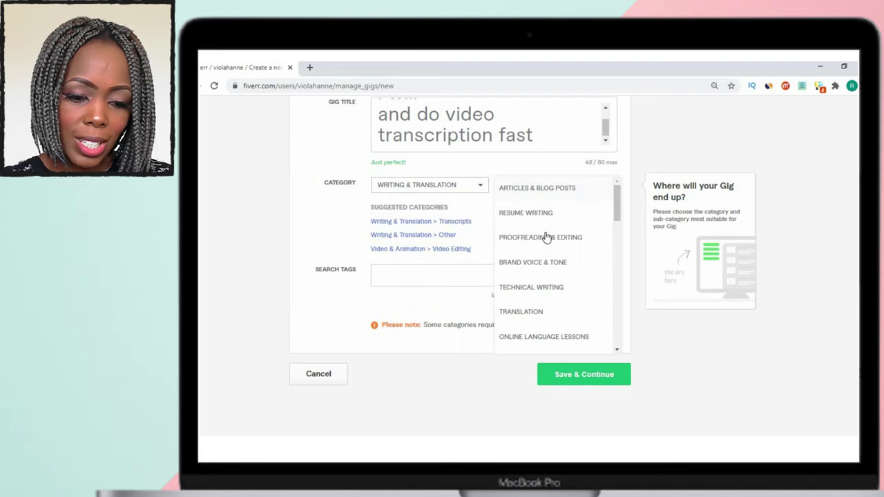
scroll(544, 257, "down", 1)
scroll(544, 260, "down", 5)
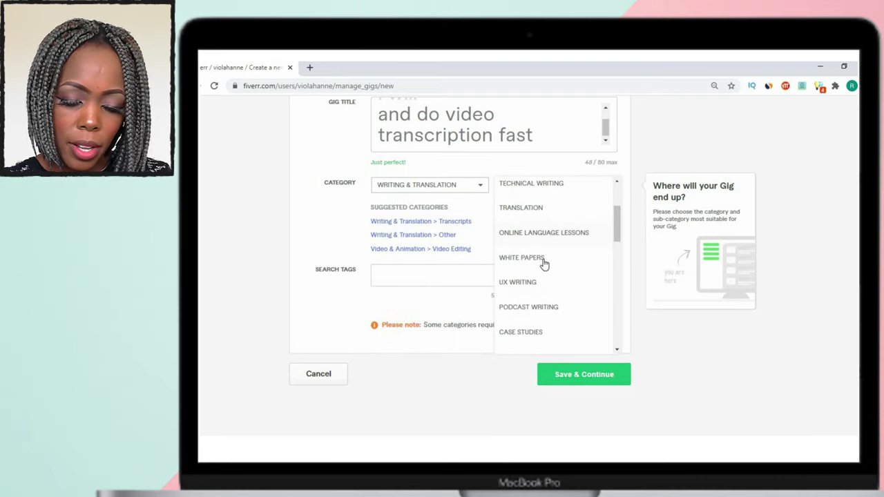
scroll(546, 271, "down", 1)
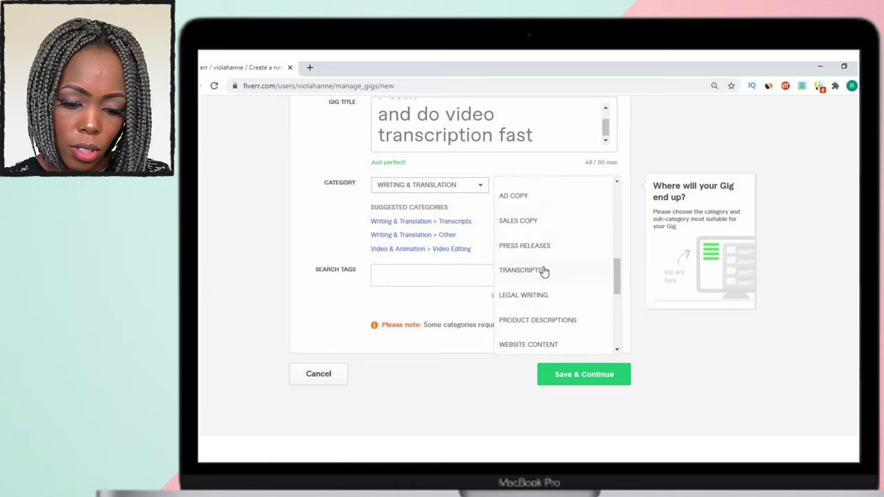
left_click(545, 269)
scroll(513, 207, "down", 3)
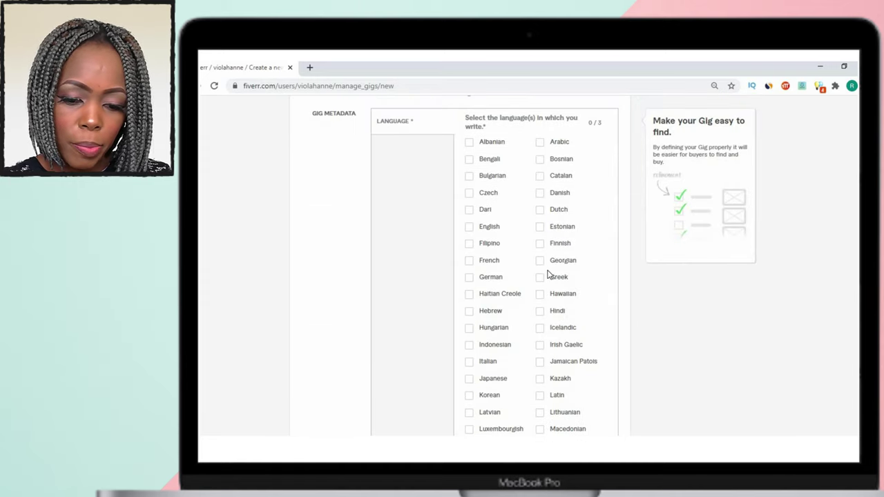
left_click(469, 226)
scroll(426, 235, "down", 3)
scroll(401, 244, "down", 7)
Add TRANSCRIBER and TRANSCRIPT search tags, removing the duplicate TRANSCRIBER.
left_click(395, 192)
type("trans")
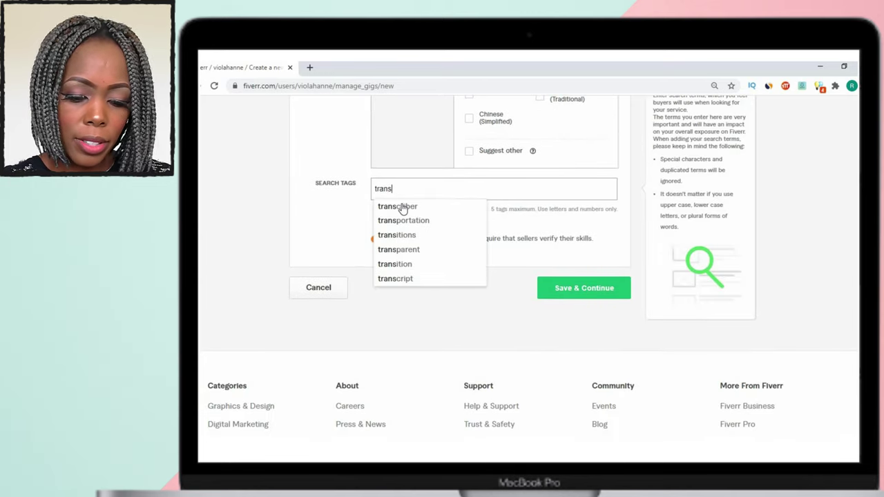
left_click(404, 208)
type("tran")
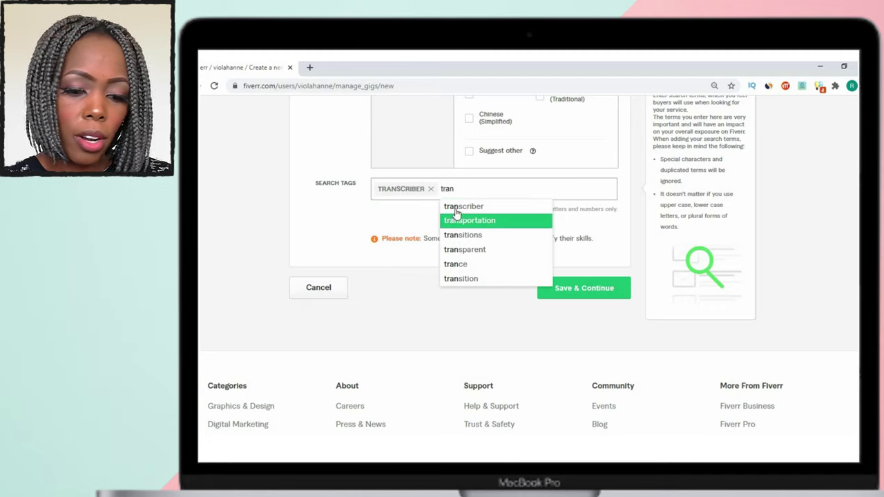
left_click(455, 209)
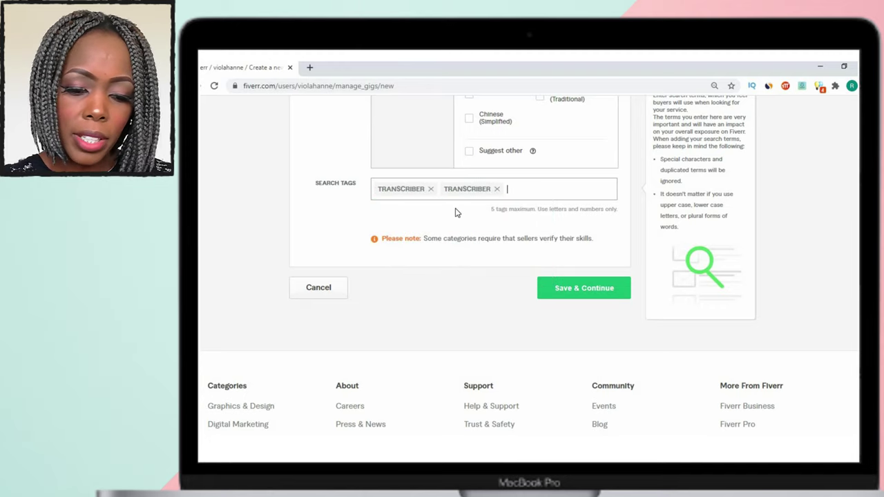
left_click(496, 188)
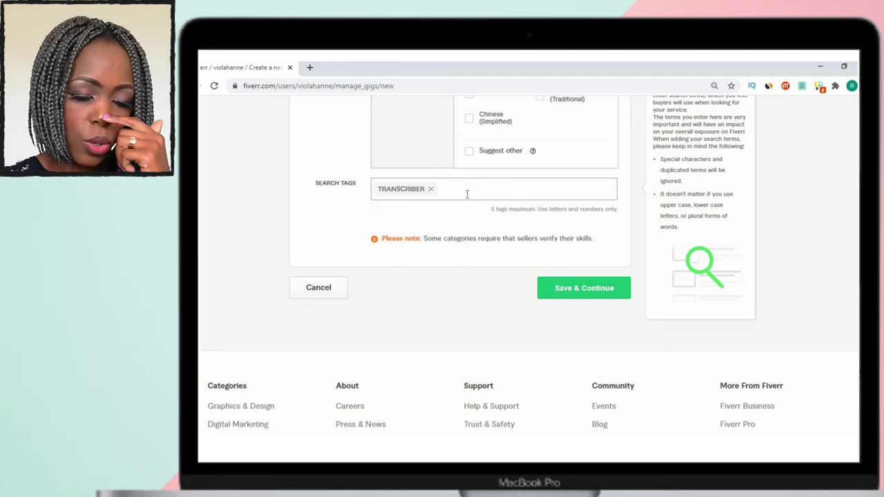
type("trans")
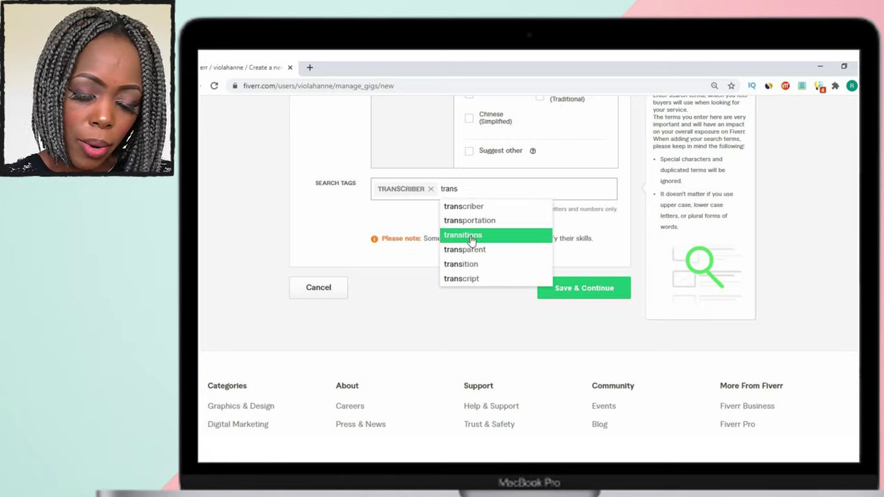
left_click(473, 280)
Add TRANSCRIBING, TRANSCRIBE and TRANSCRIPTS tags, then save and continue to pricing.
type("tras")
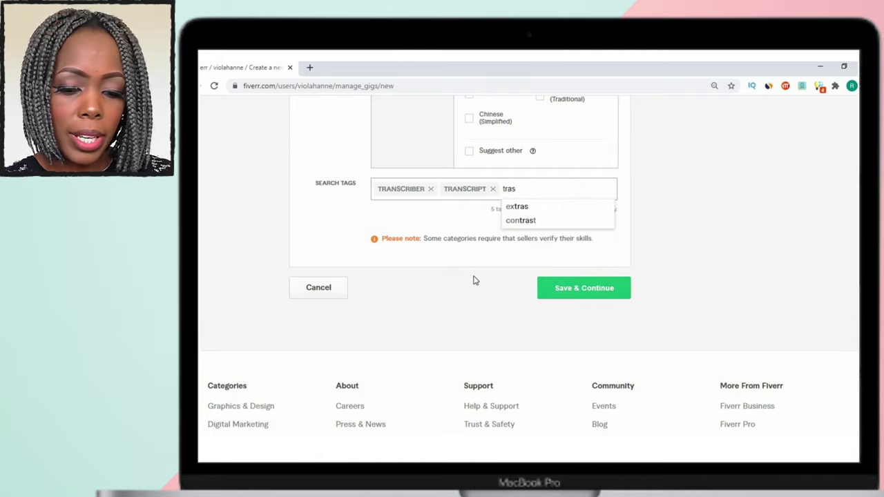
key("BackSpace")
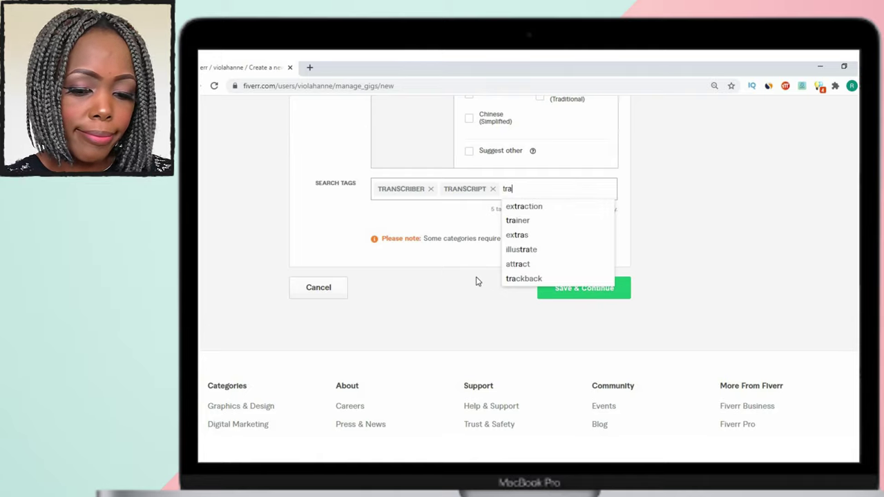
type("ns")
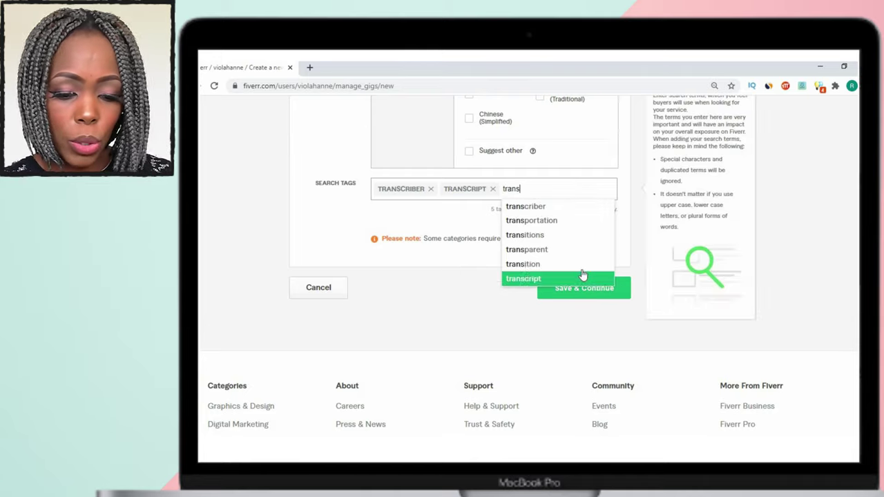
type("c")
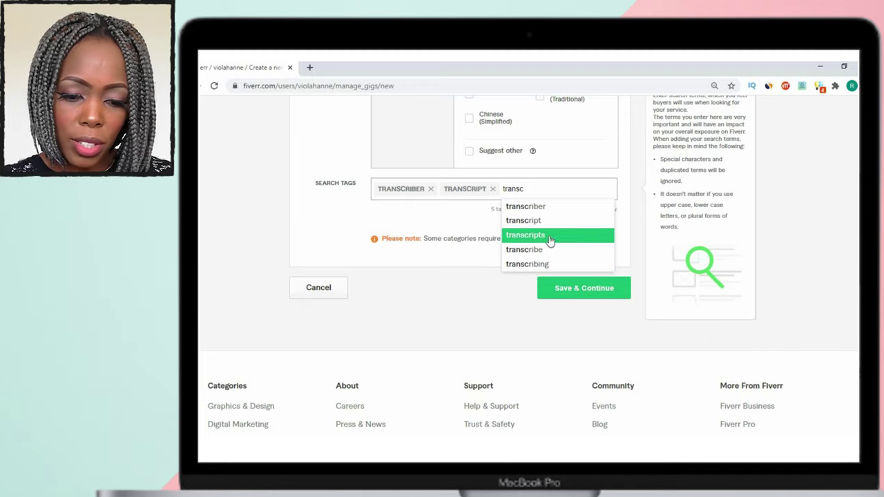
left_click(535, 263)
type("t")
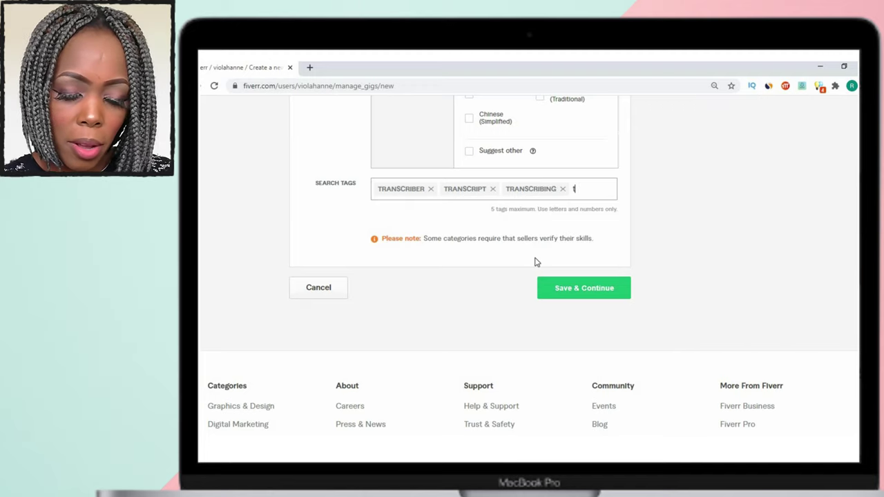
type("ransc")
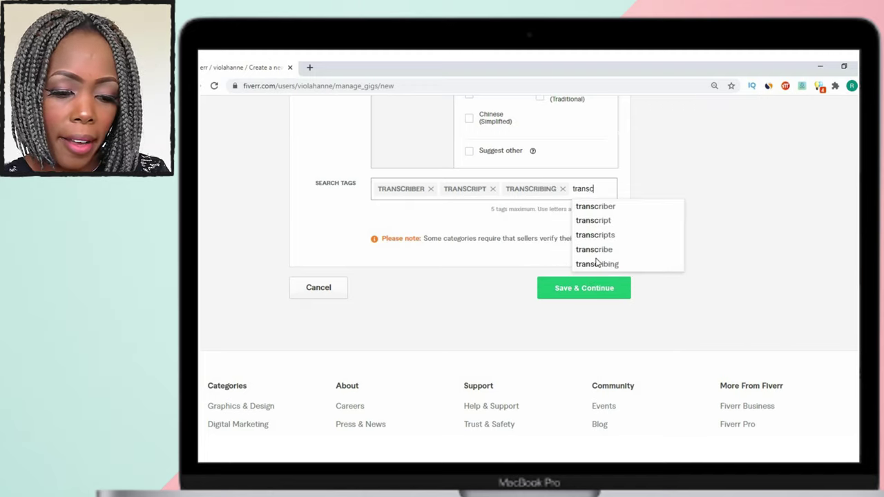
left_click(596, 249)
type("t")
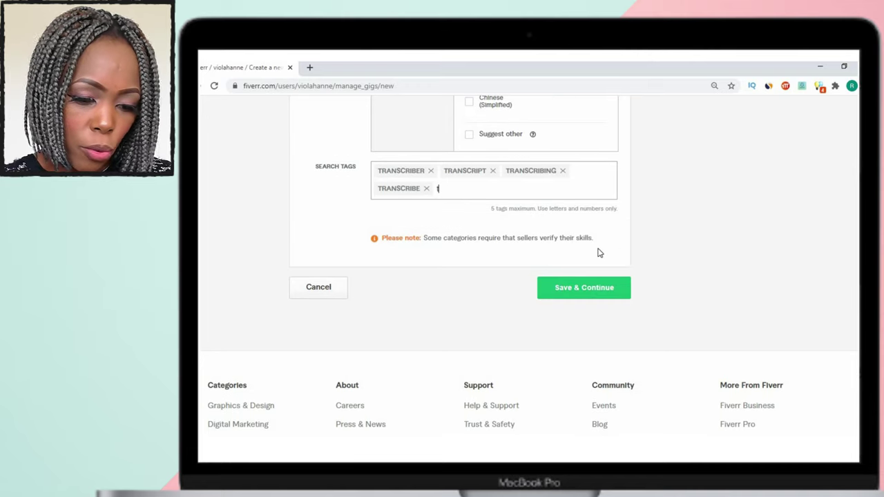
type("ransi")
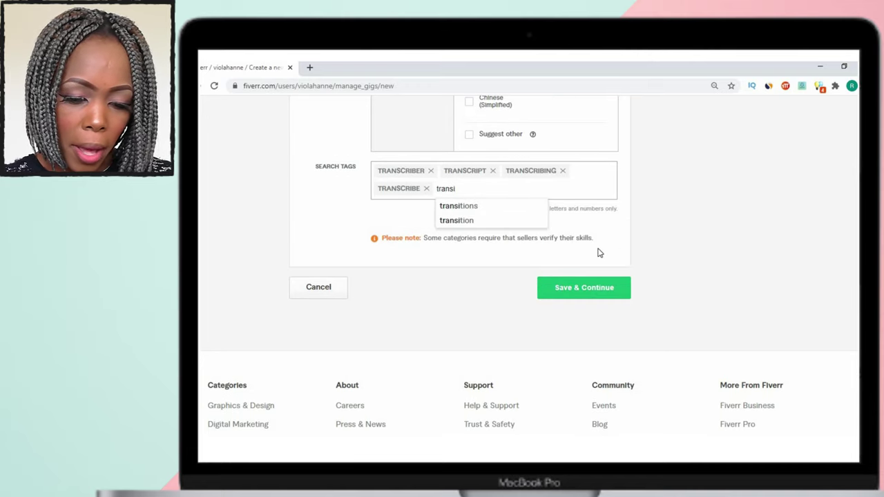
key("BackSpace")
type("cr")
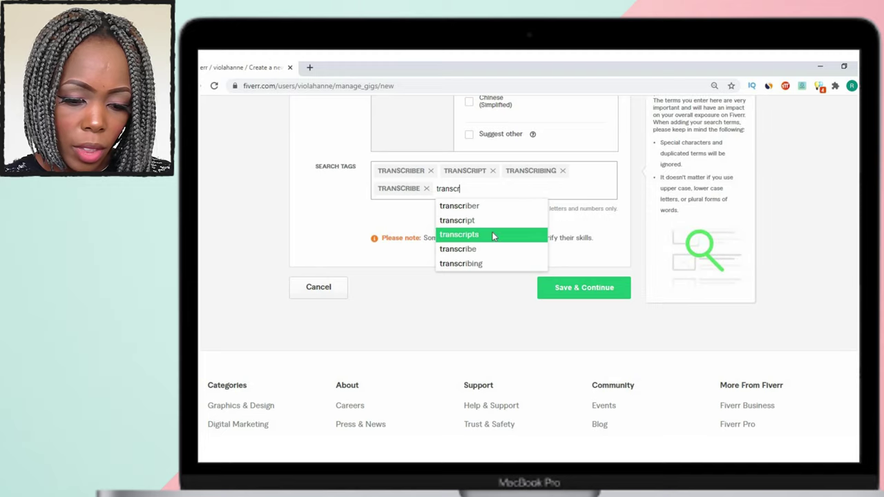
left_click(493, 236)
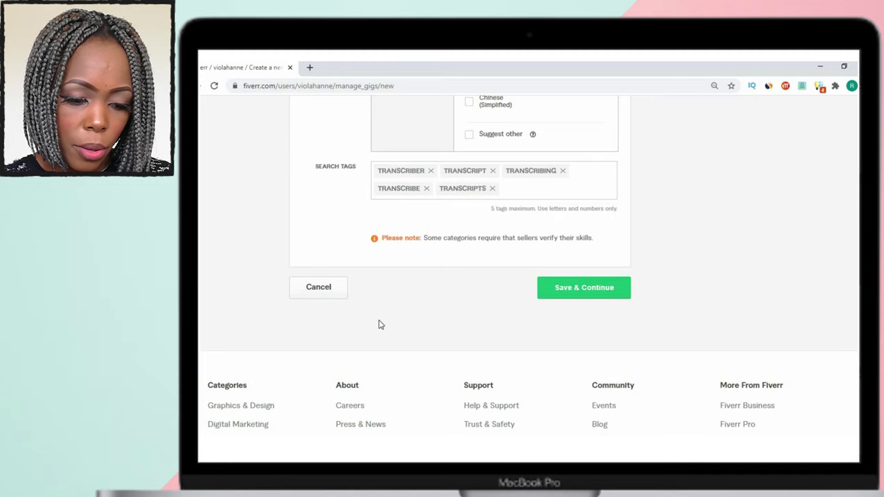
left_click(591, 291)
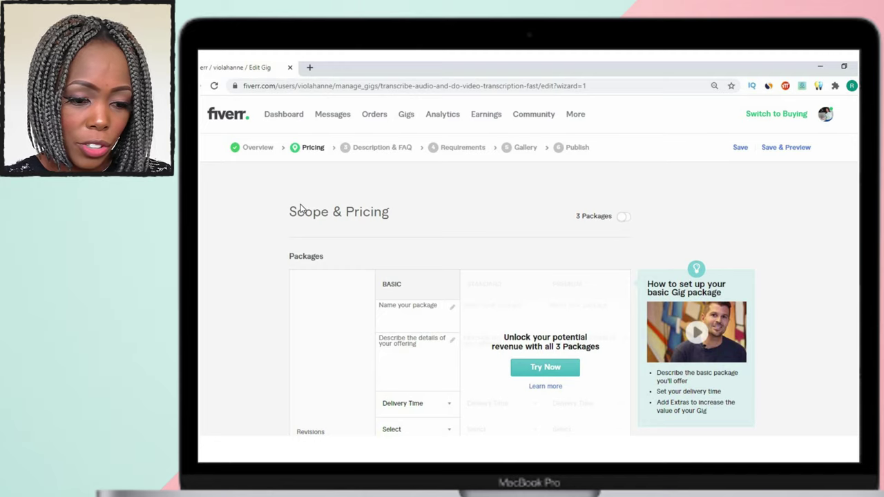
Enable 3 Packages and dismiss the GIG PACKAGES intro video.
left_click(622, 219)
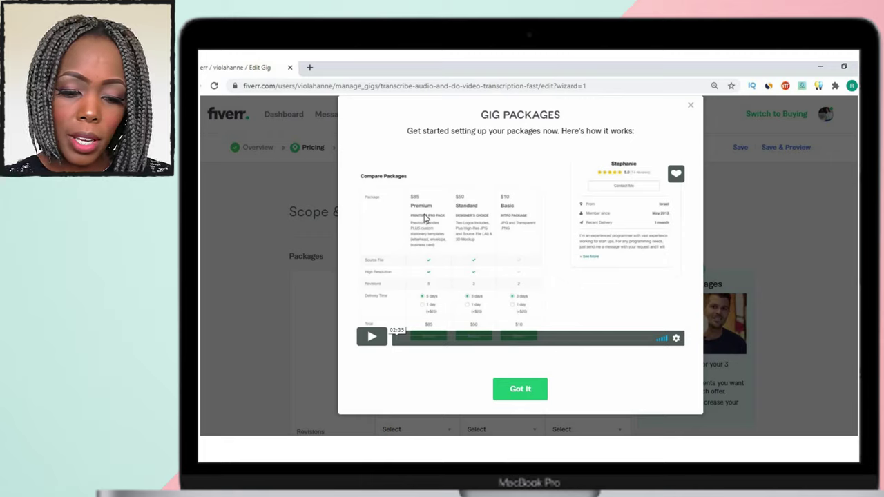
left_click(690, 105)
scroll(272, 258, "down", 3)
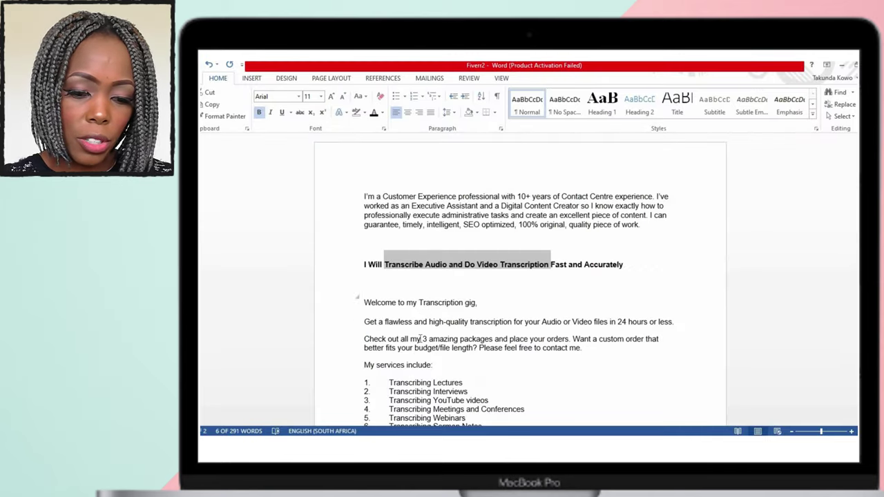
Bring the Gig 1 HIGH QUALITY TRANSCRIPTION text from Word into the Basic package name.
left_click(436, 355)
scroll(436, 356, "down", 5)
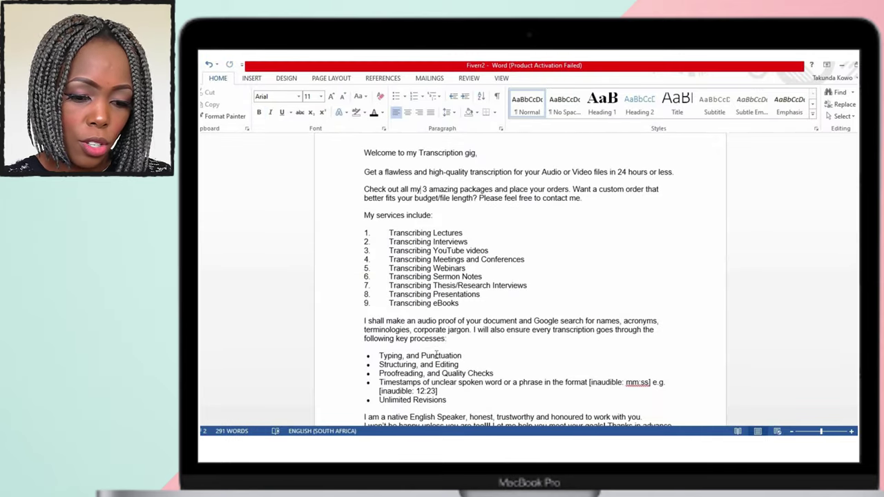
scroll(436, 355, "down", 8)
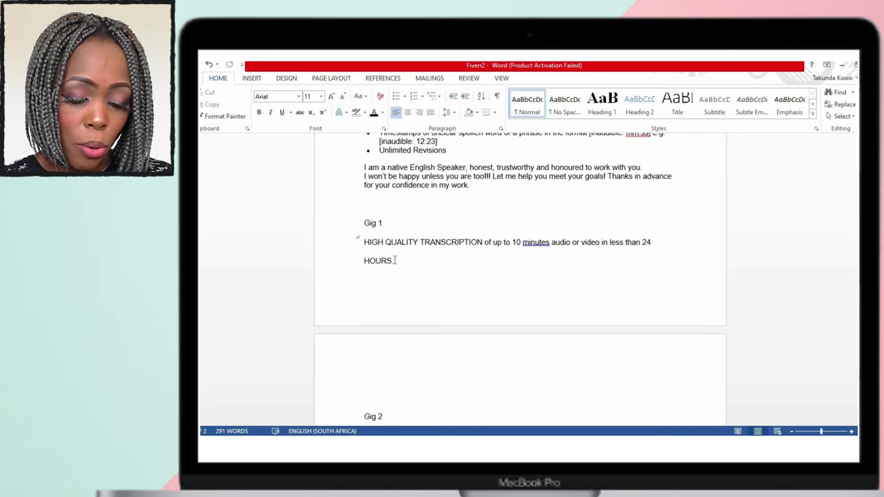
left_click(358, 239, "shift")
key("ctrl+c")
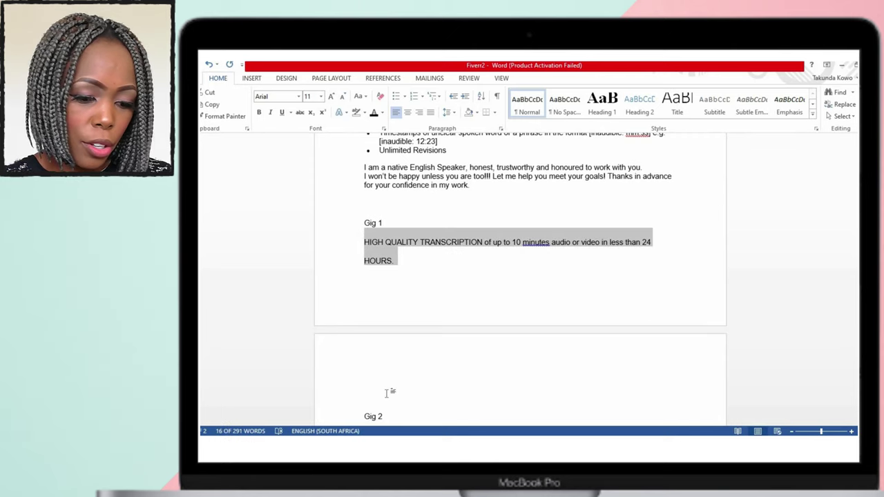
key("alt+Tab")
left_click(416, 203)
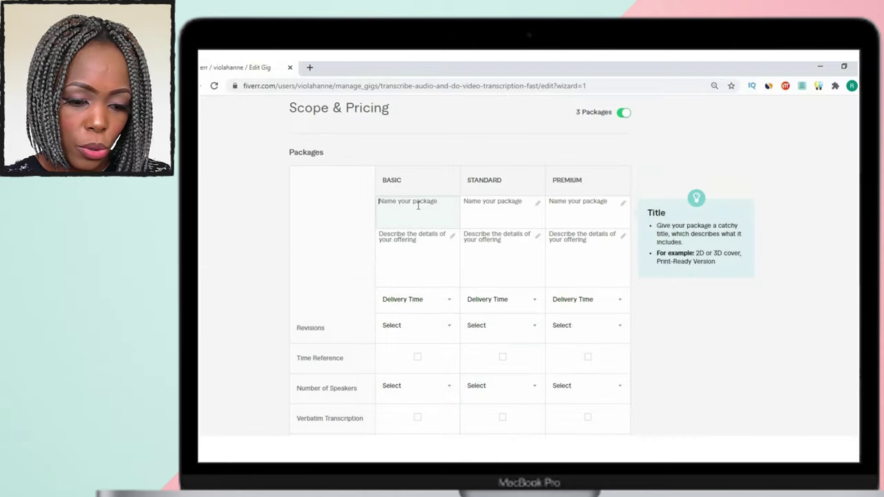
type("HIGH QUALITY TRANSCRIPTION of up to")
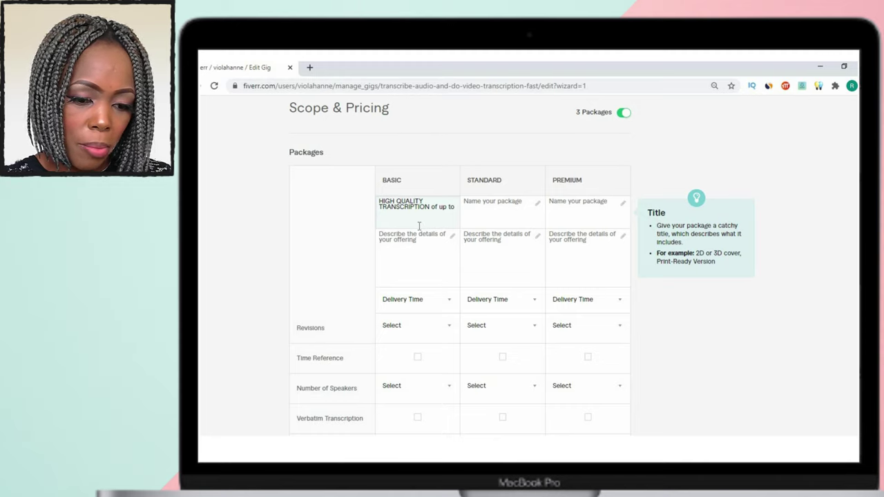
Trim the Basic title to HIGH QUALITY TRANSCRIPTION and paste the full sentence as its description.
left_click_drag(378, 207, 450, 211)
key("BackSpace")
left_click(405, 260)
key("ctrl+v")
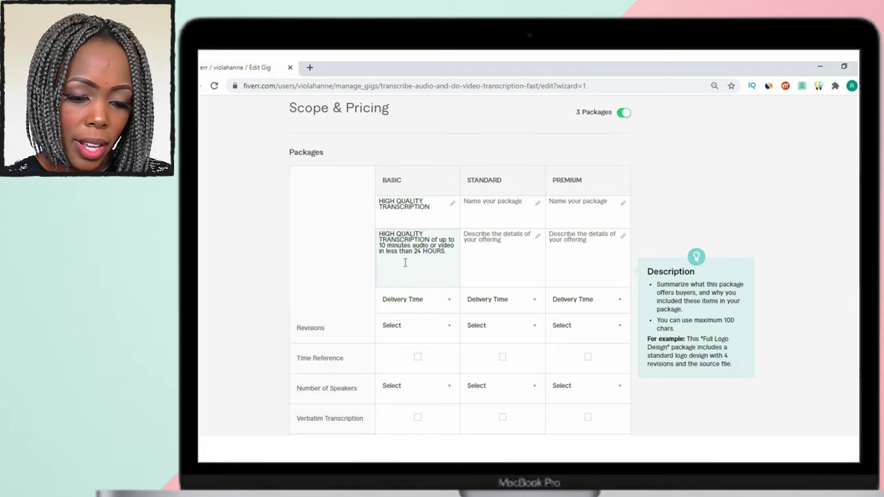
Set Basic delivery to 1 Day Delivery with 2 revisions.
scroll(400, 276, "down", 1)
left_click(405, 254)
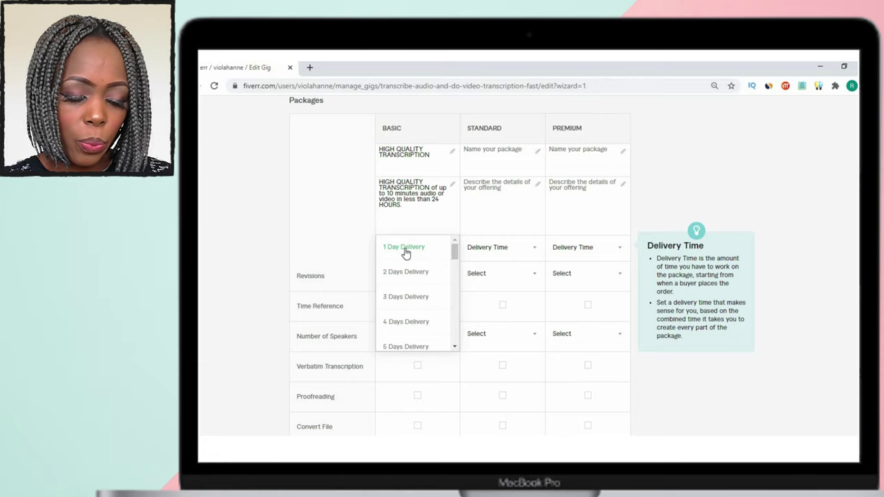
left_click(406, 250)
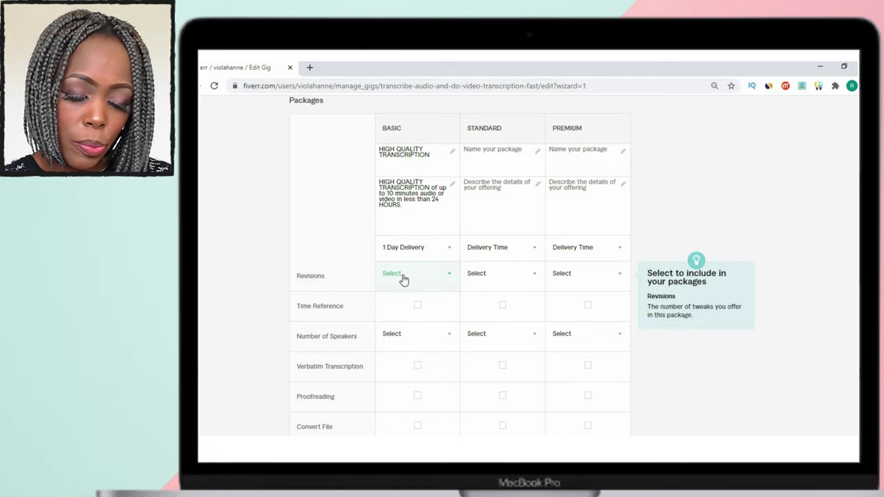
left_click(404, 279)
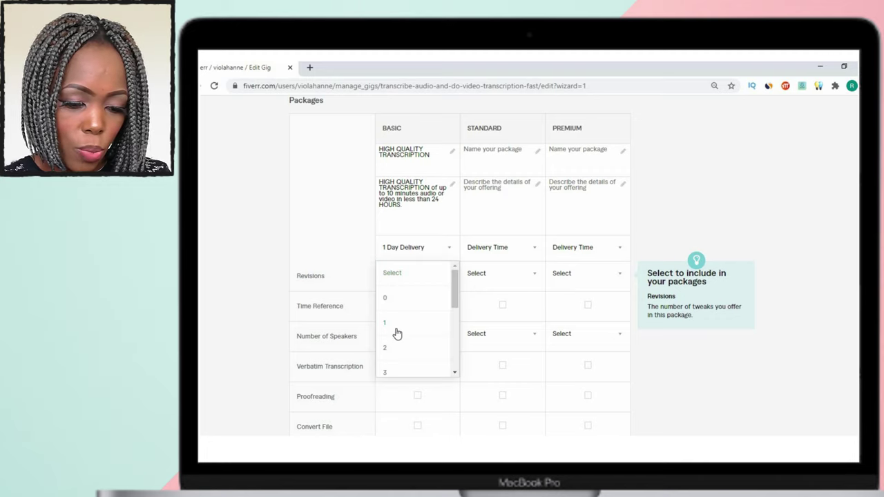
scroll(399, 333, "down", 5)
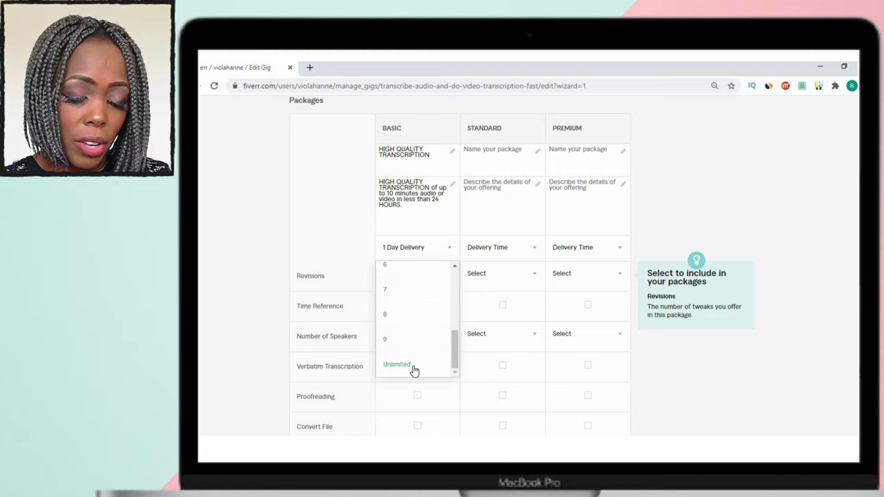
scroll(417, 322, "up", 5)
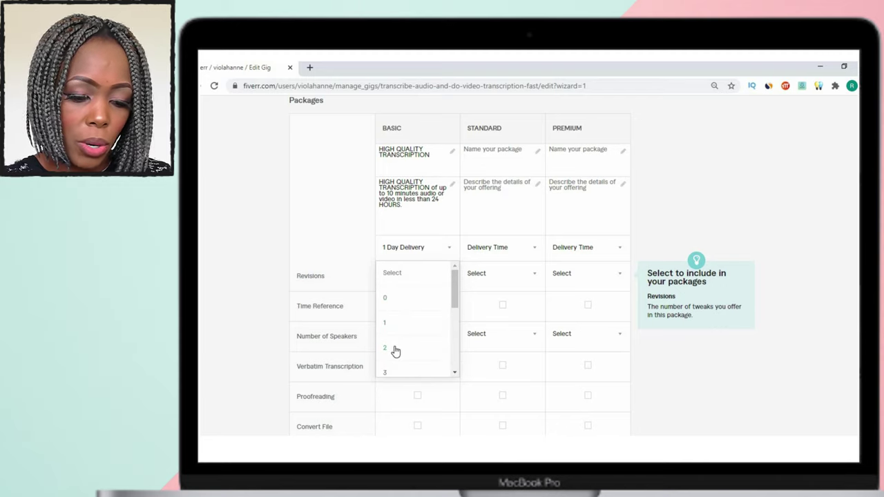
left_click(394, 350)
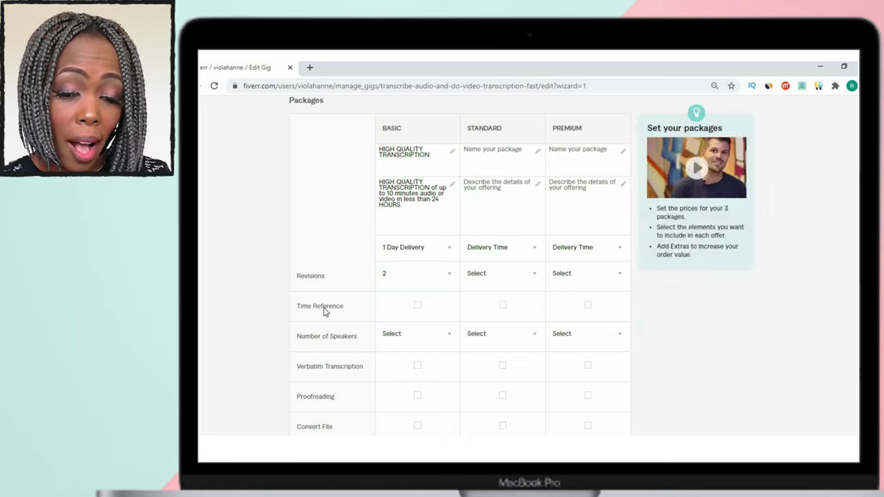
scroll(326, 303, "down", 1)
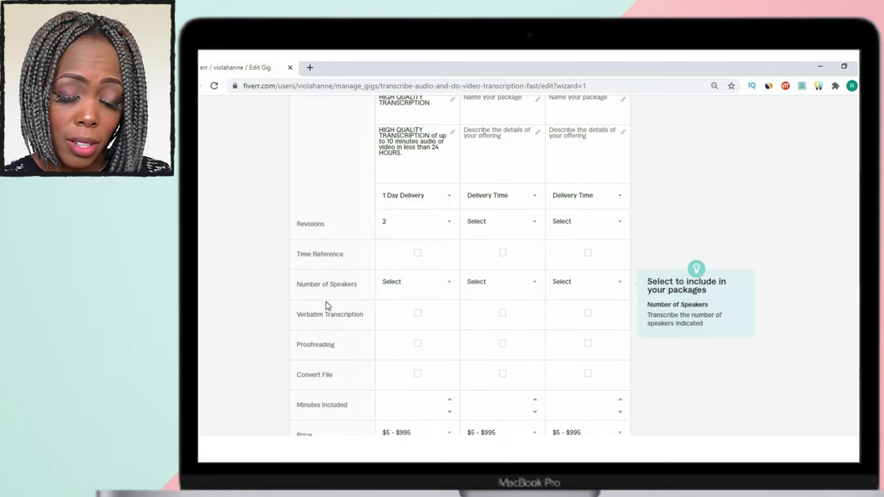
Include time references and 10 minutes in the Basic package, priced at $5.
left_click(417, 254)
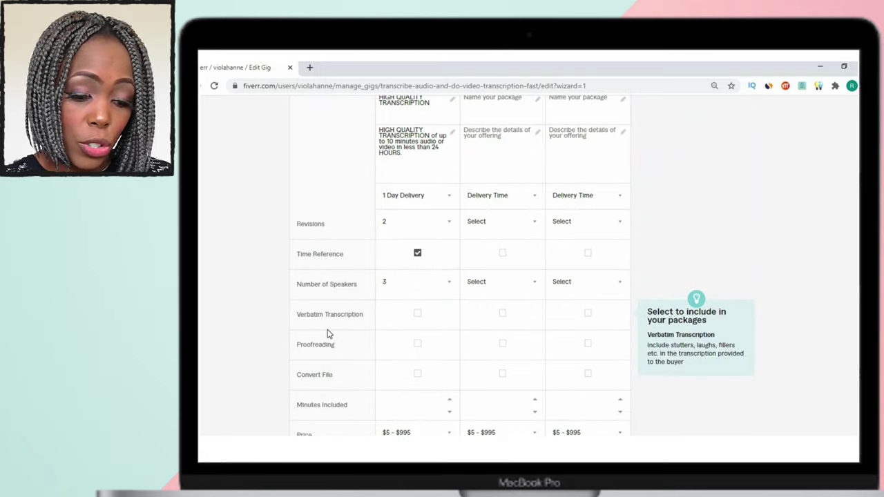
scroll(331, 331, "down", 2)
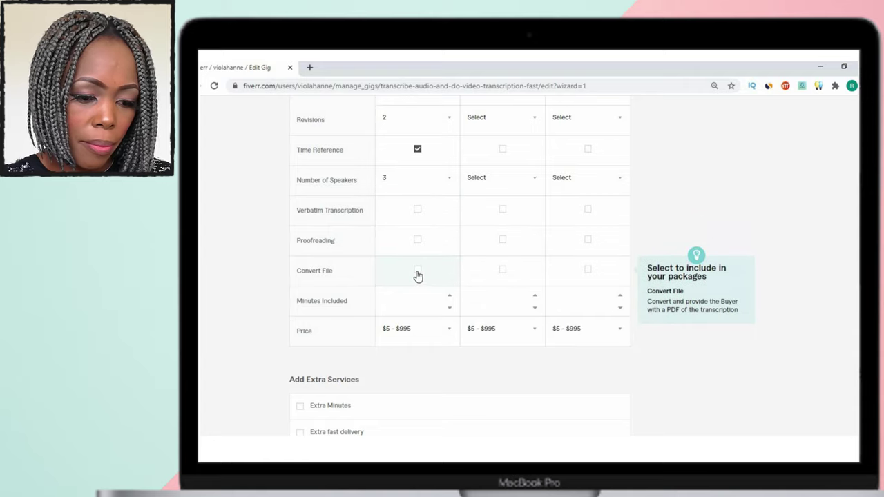
left_click(418, 301)
type("10")
left_click(414, 333)
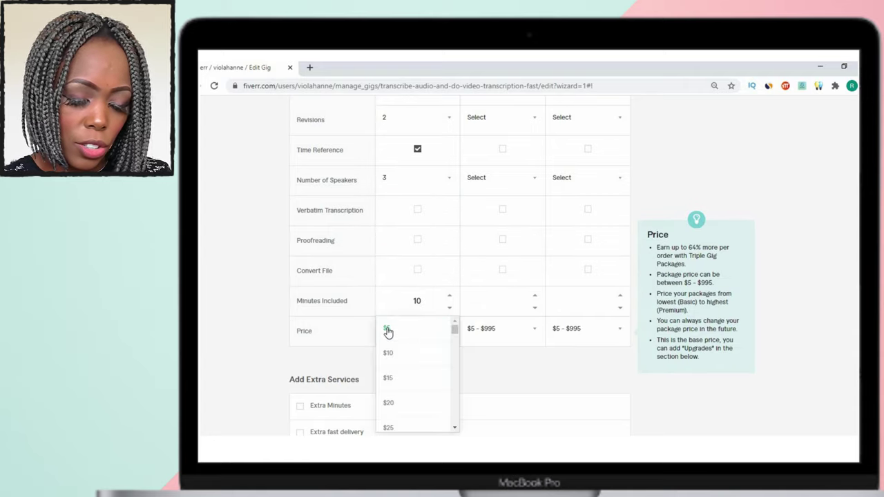
left_click(388, 330)
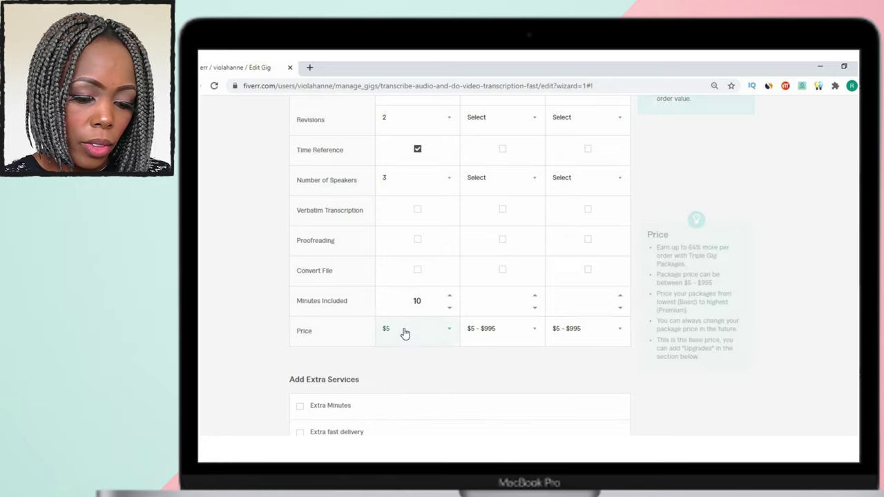
left_click(390, 332)
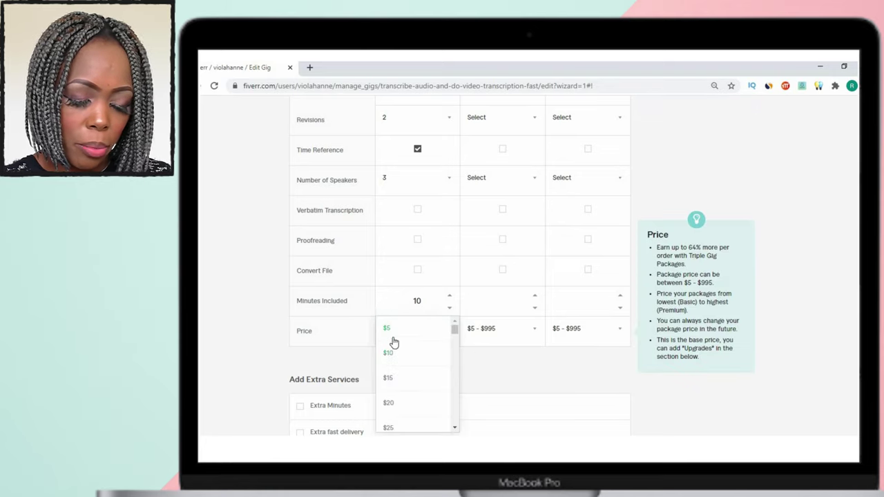
left_click(388, 329)
scroll(387, 339, "down", 1)
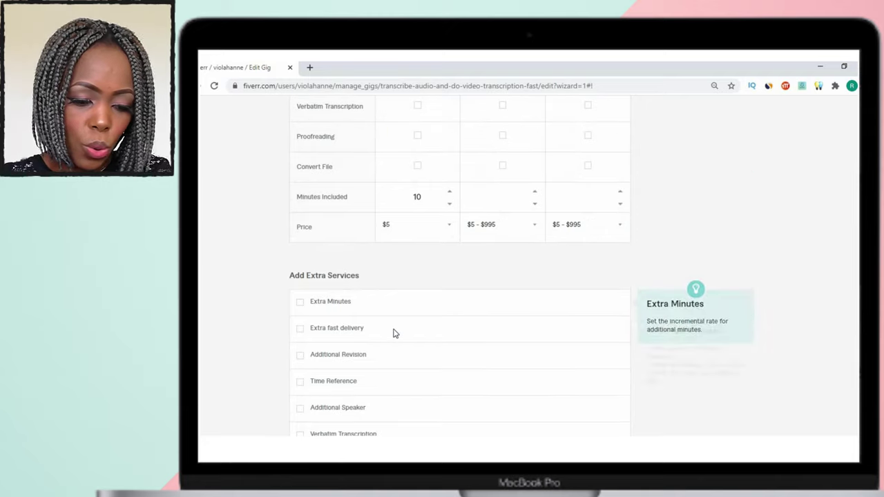
Offer an Extra Minutes extra at $5 for 10 minutes and raise Basic included minutes to 15.
scroll(390, 304, "down", 2)
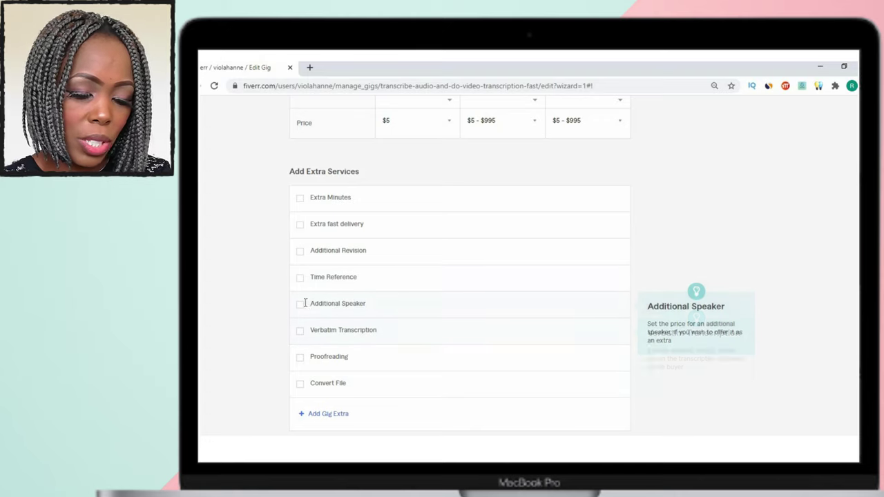
left_click(299, 200)
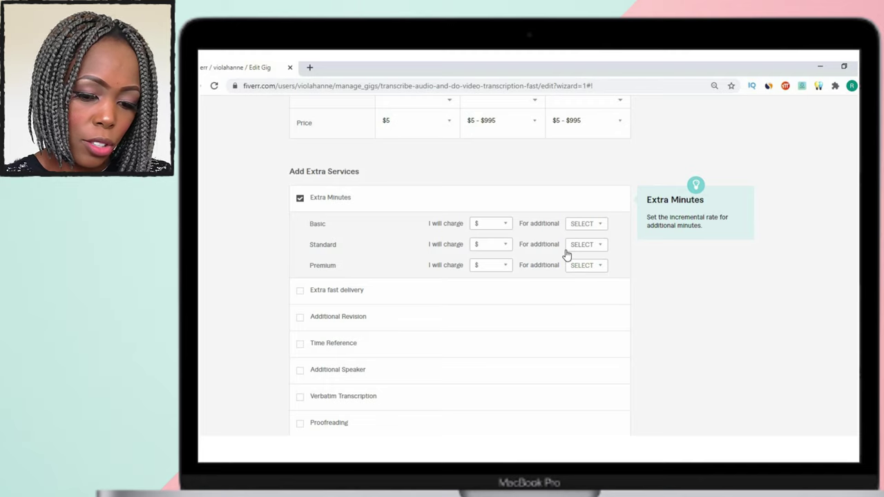
left_click(507, 226)
left_click(497, 238)
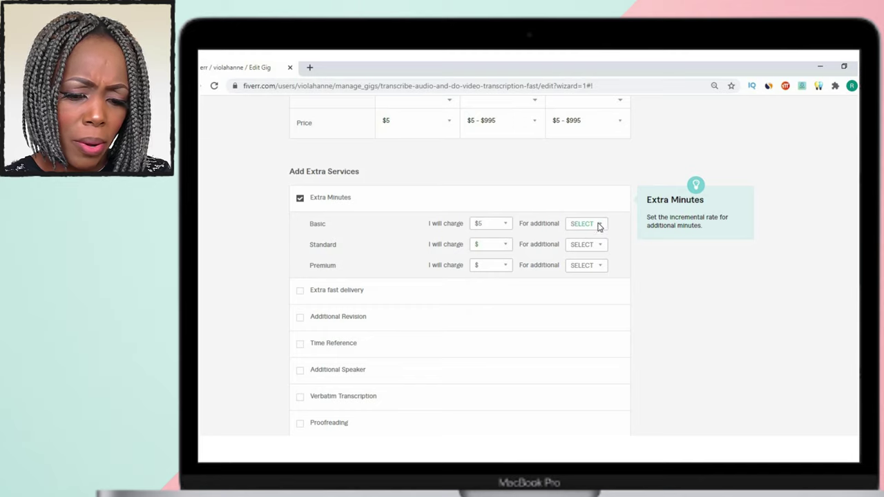
left_click(599, 226)
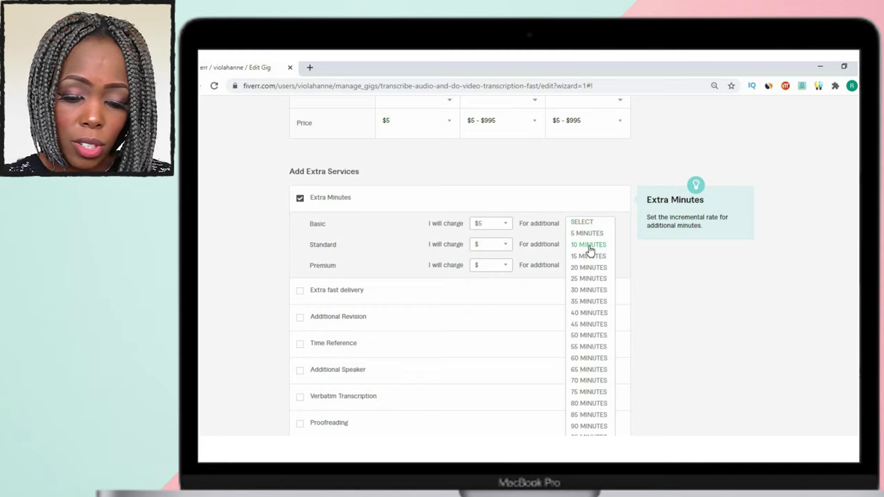
left_click(589, 245)
scroll(428, 221, "up", 3)
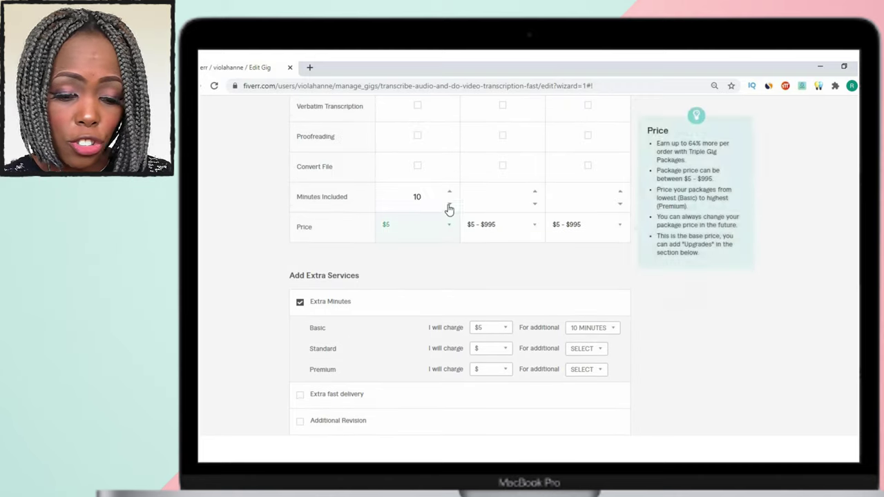
left_click(450, 194)
left_click(449, 193)
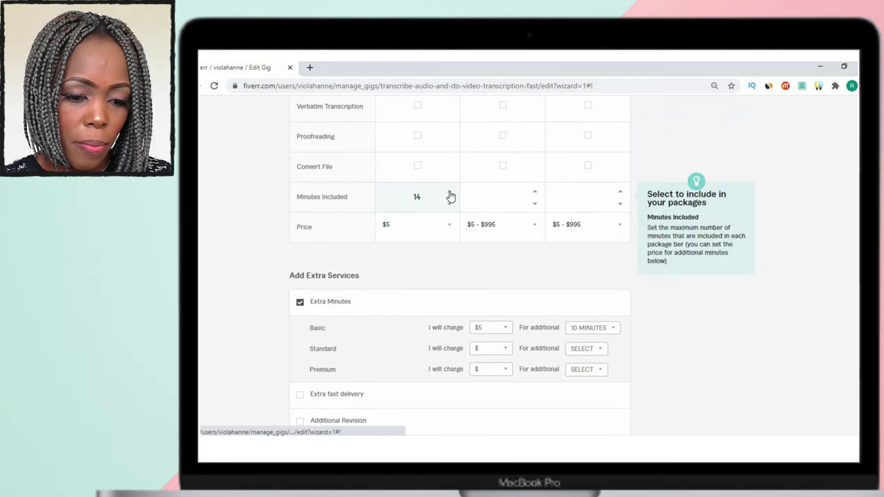
scroll(310, 164, "down", 7)
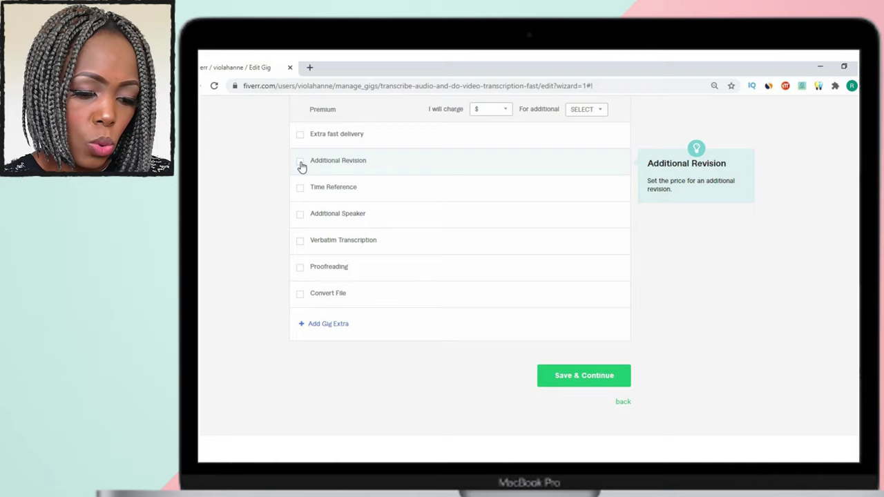
Add a $5 Additional Revision extra and an Additional Speaker extra with 1 extra day.
left_click(301, 163)
left_click(488, 166)
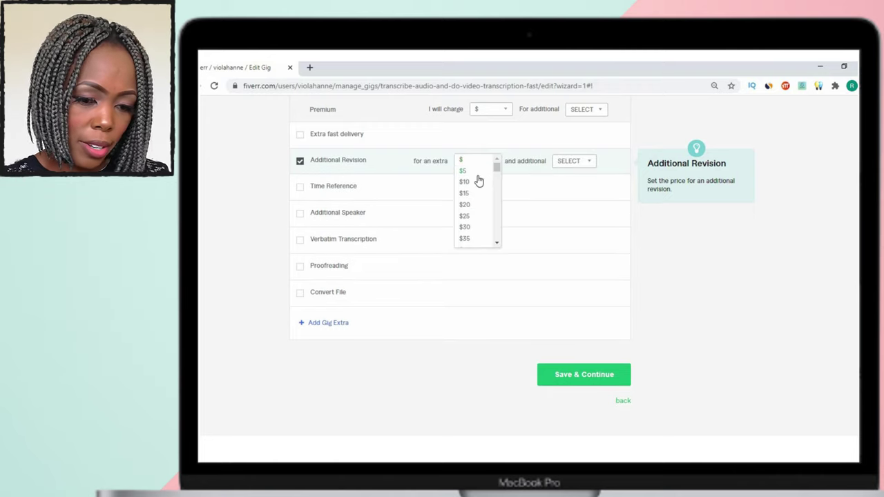
left_click(472, 224)
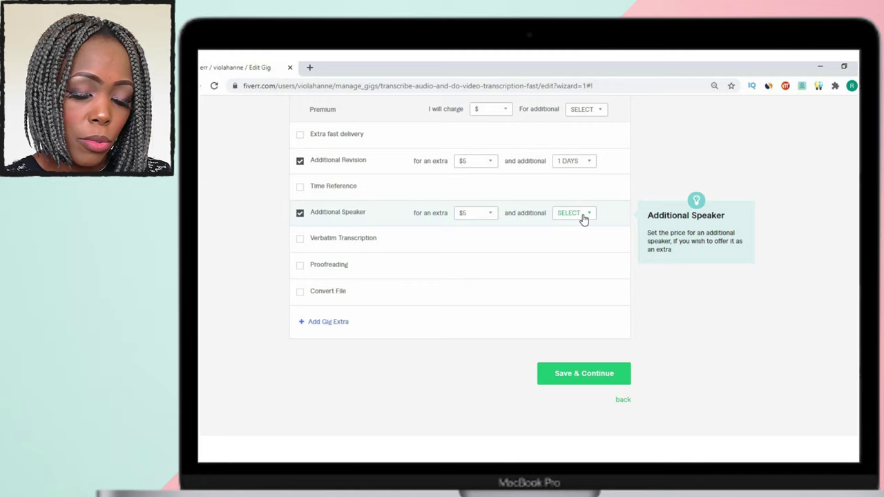
left_click(584, 219)
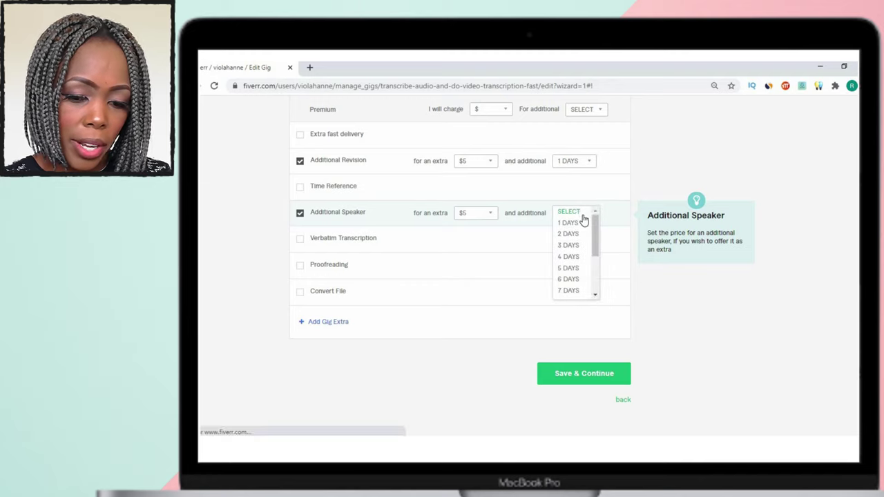
left_click(578, 223)
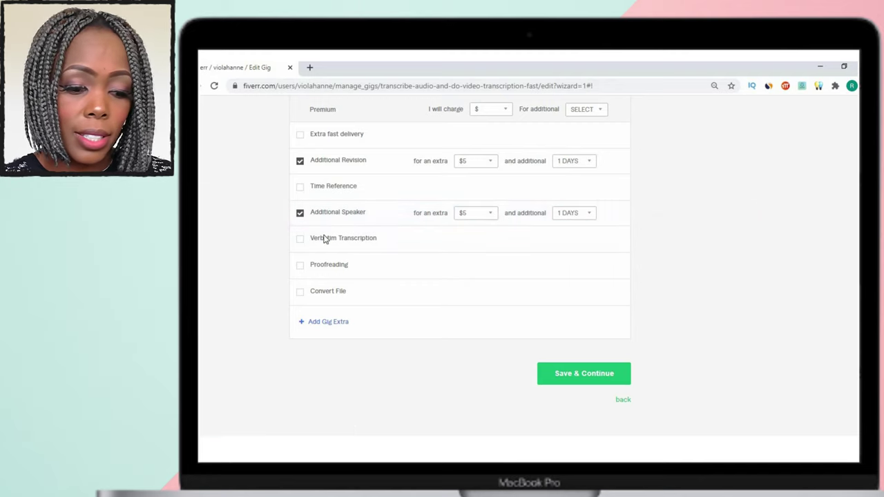
mouse_move(327, 239)
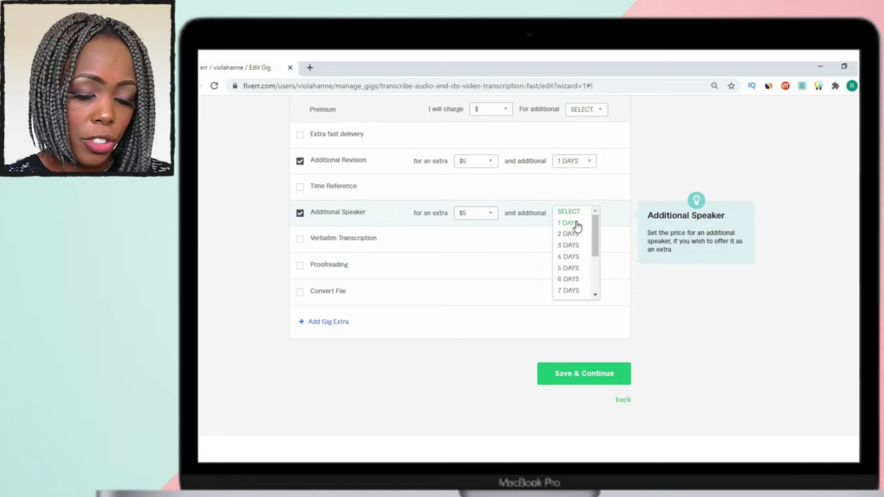
left_click(582, 221)
scroll(576, 235, "up", 3)
scroll(549, 276, "down", 2)
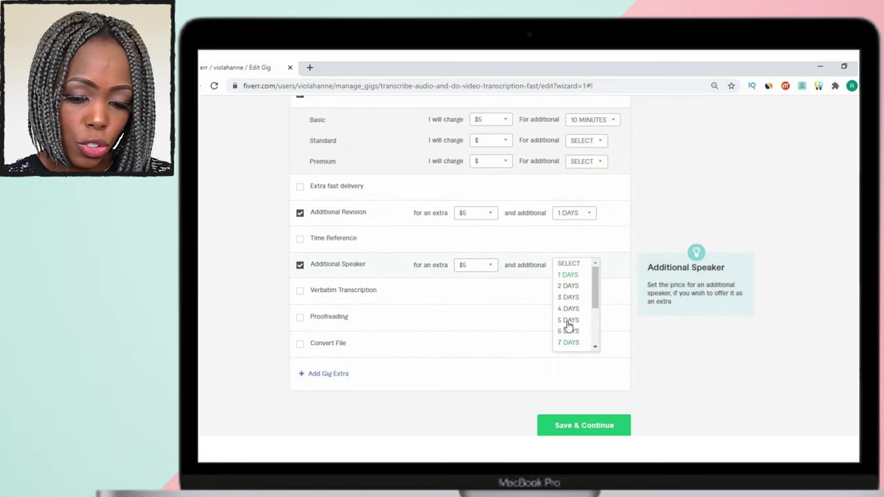
left_click(564, 267)
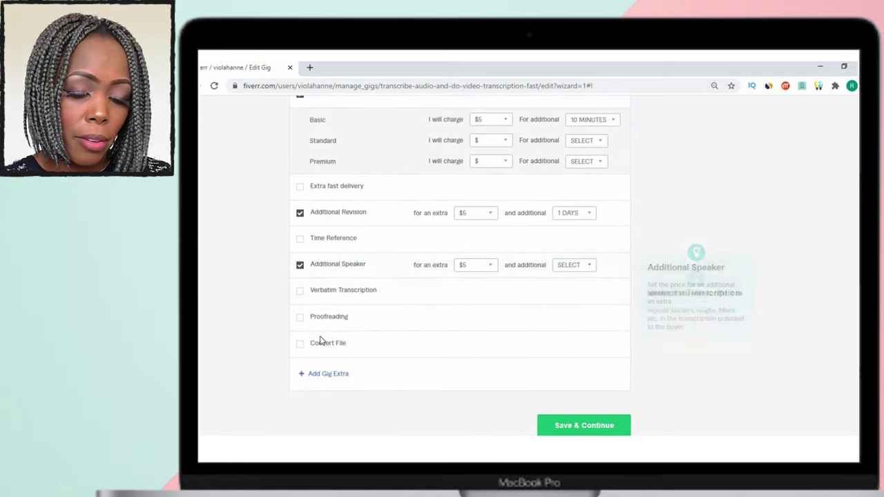
scroll(286, 294, "down", 2)
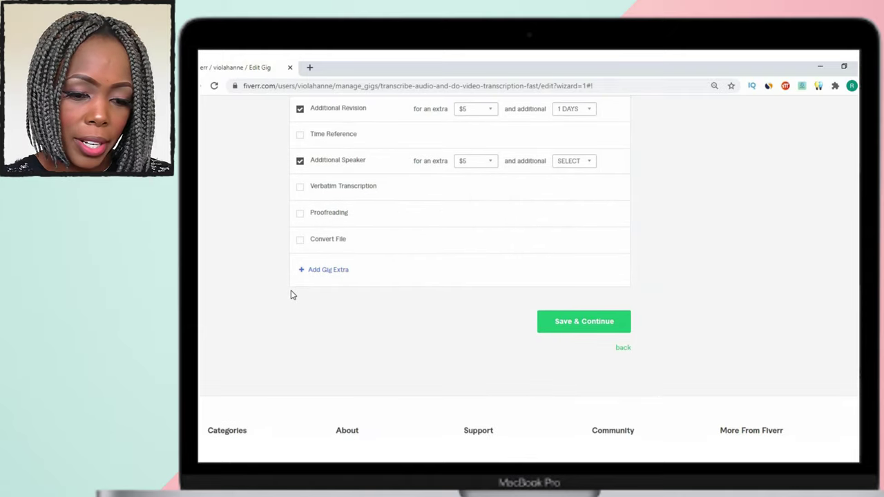
scroll(274, 298, "up", 10)
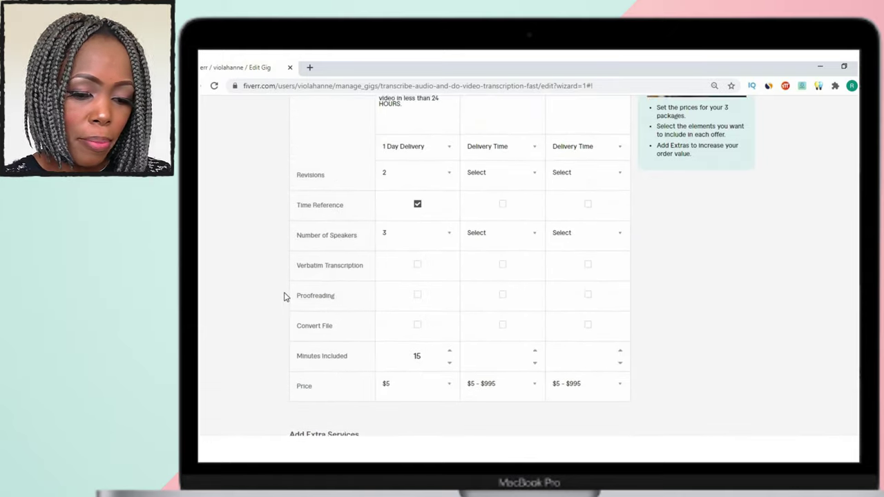
Copy the Gig 2 'QUALITY TRANSCRIPTION of 25 mins' text from Word for the Standard package.
scroll(281, 298, "up", 3)
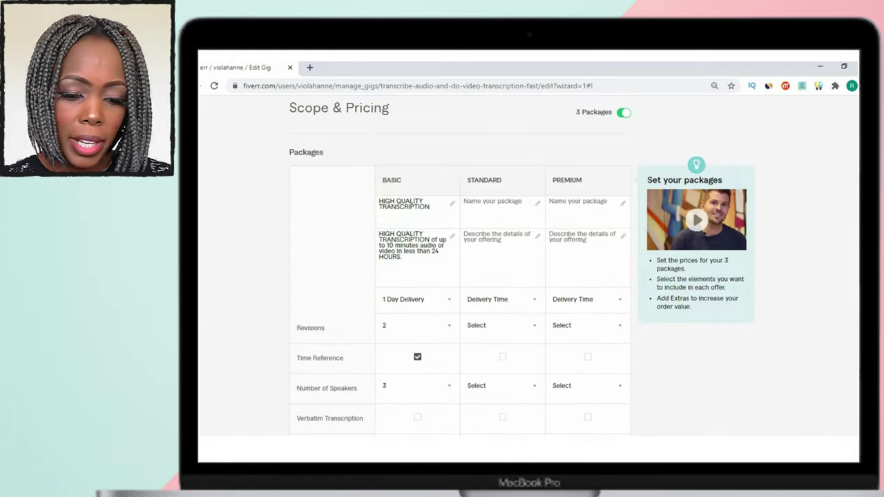
left_click(506, 212)
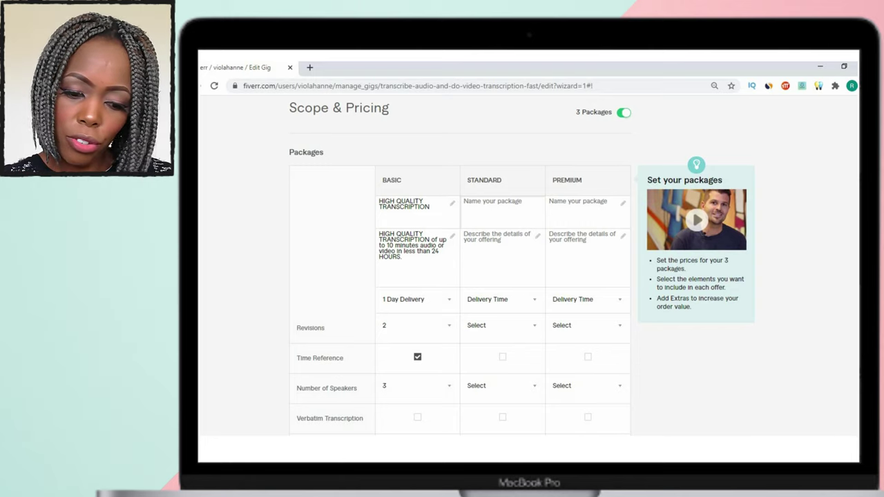
key("alt+Tab")
scroll(388, 348, "down", 4)
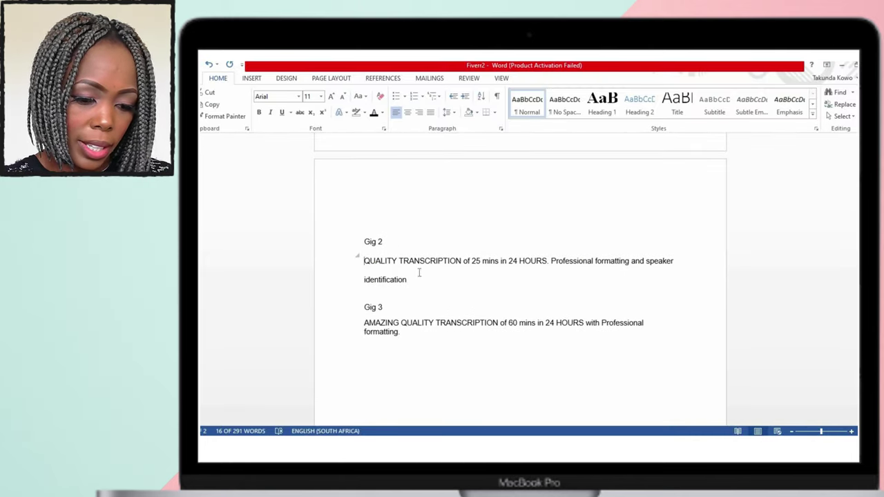
triple_click(419, 278)
left_click(551, 261, "shift")
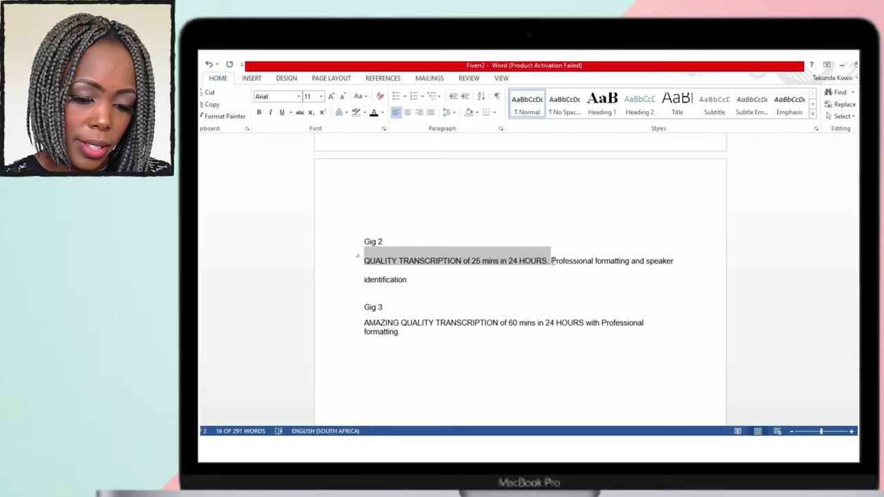
double_click(357, 257)
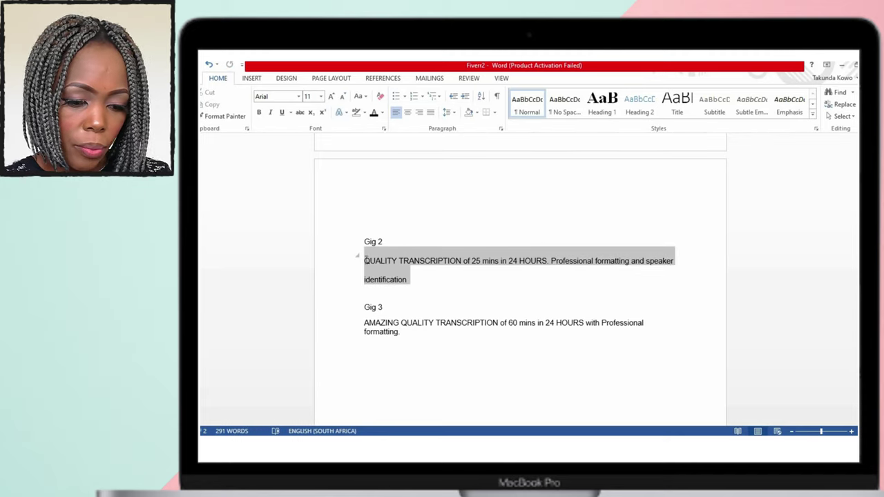
key("ctrl+c")
key("alt+Tab")
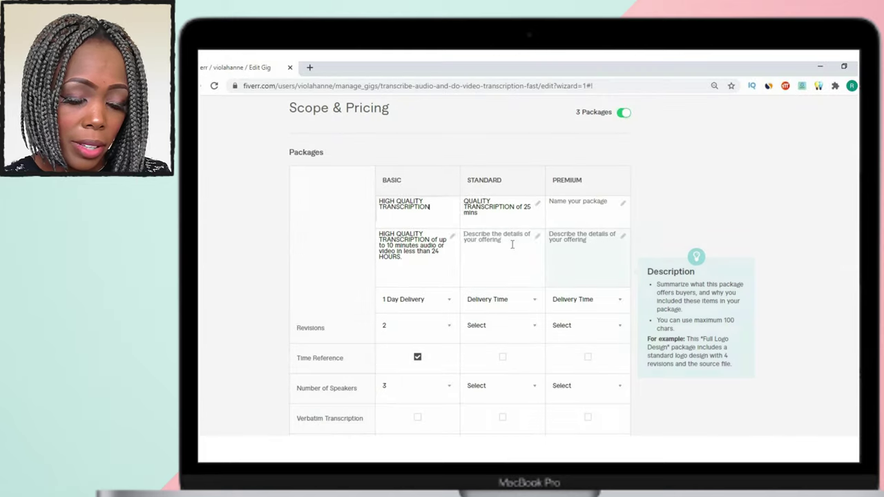
left_click(515, 244)
Paste the Gig 2 paragraph as the Standard description and save the pricing.
key("ctrl+v")
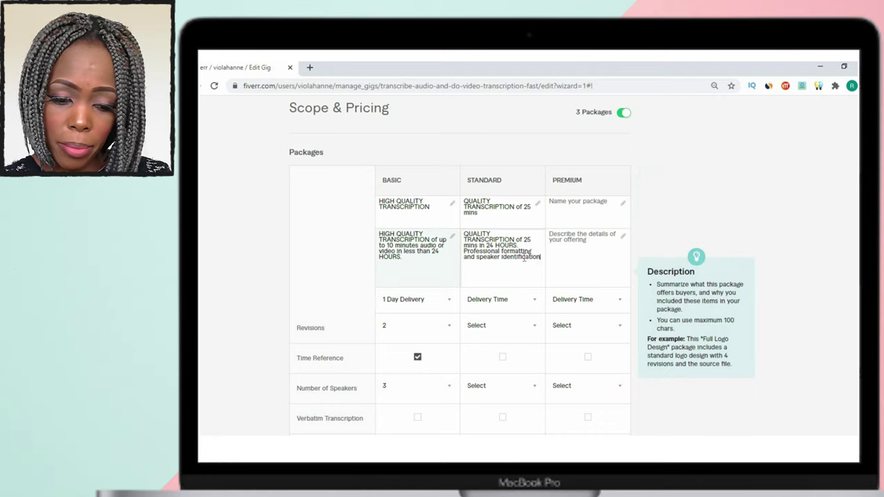
scroll(501, 318, "down", 15)
left_click(580, 263)
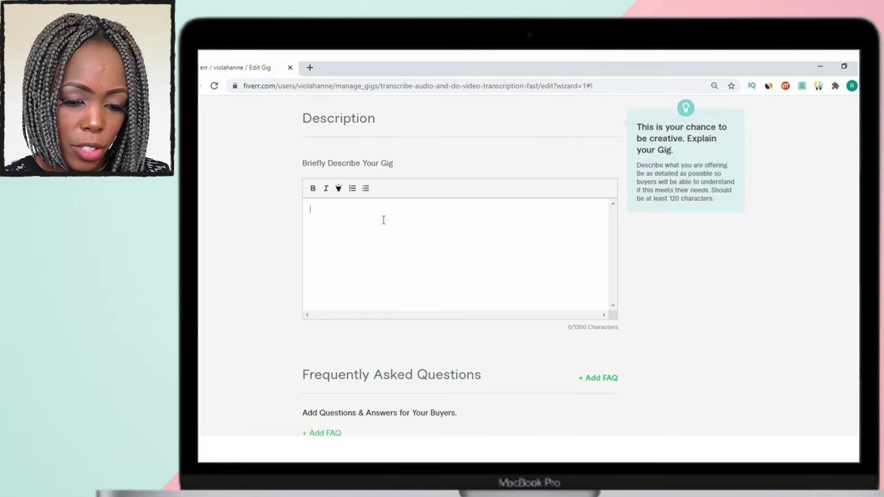
Paste the prepared gig description, delete the unfinished 'I won't' line, and save it.
left_click(396, 231)
key("ctrl+v")
left_click_drag(603, 284, 603, 316)
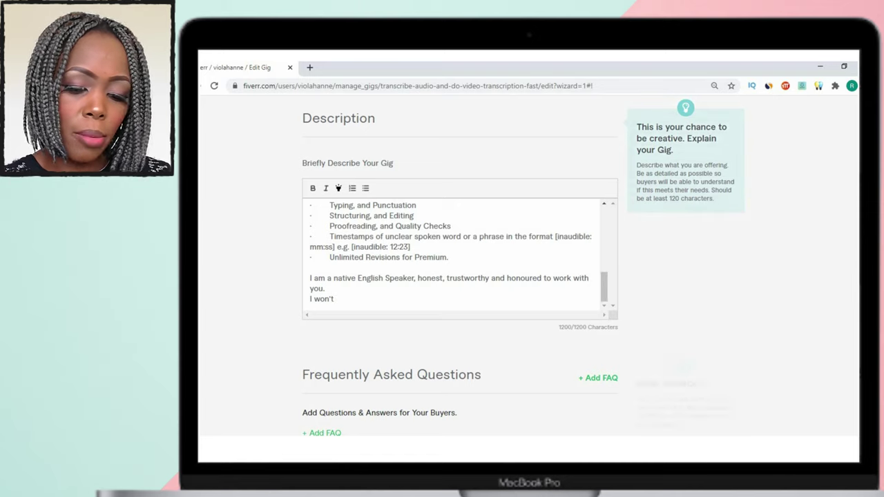
key("BackSpace")
key("BackSpace")
key("BackSpace")
key("BackSpace")
key("BackSpace")
key("BackSpace")
key("BackSpace")
key("BackSpace")
scroll(378, 324, "down", 2)
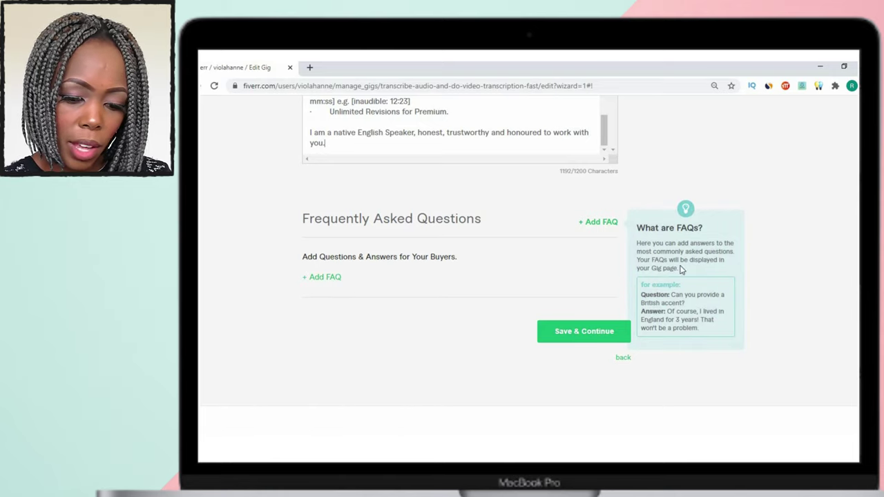
left_click(591, 335)
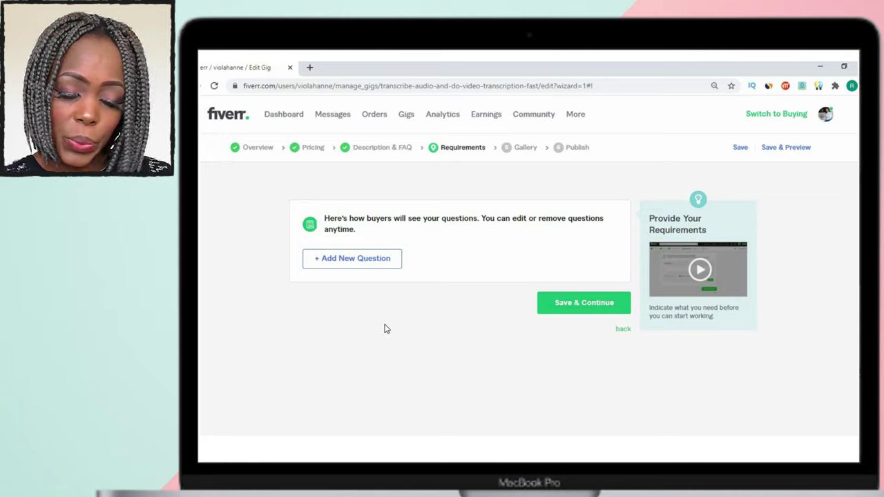
Add a free-text question asking whether buyers prefer a format other than MS Word (.doc, .docx), then save.
left_click(591, 308)
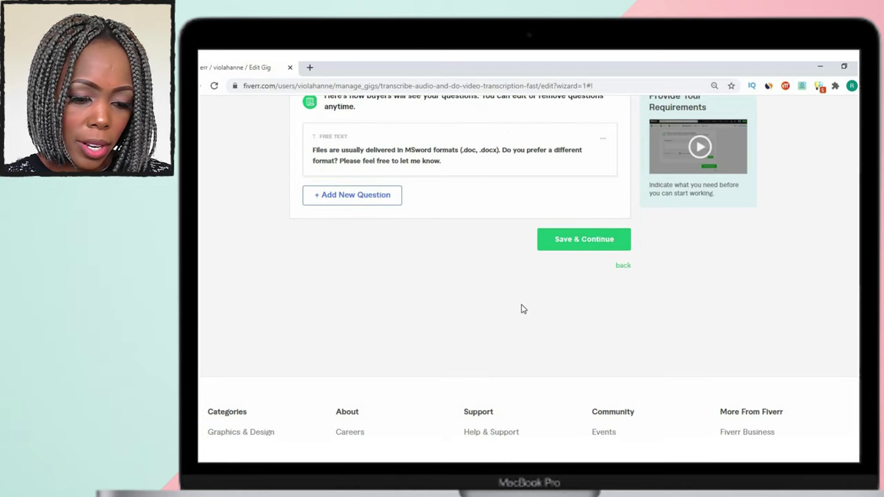
left_click(581, 247)
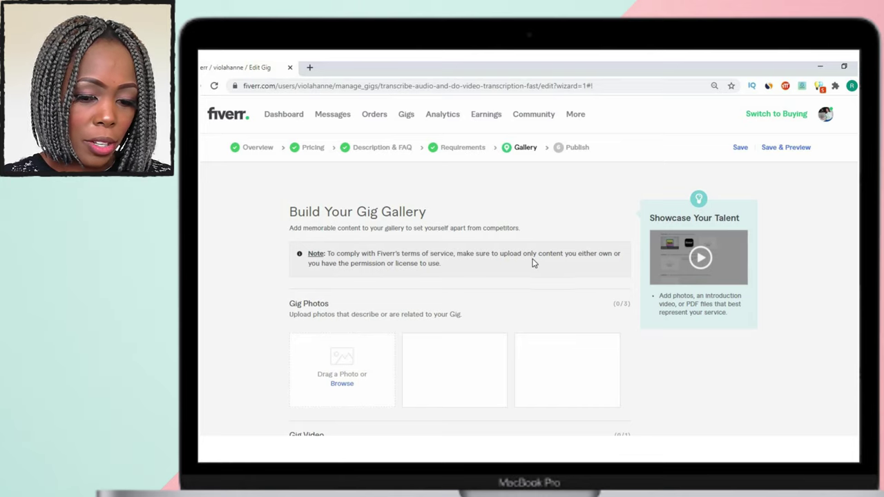
scroll(398, 292, "down", 2)
scroll(310, 309, "down", 1)
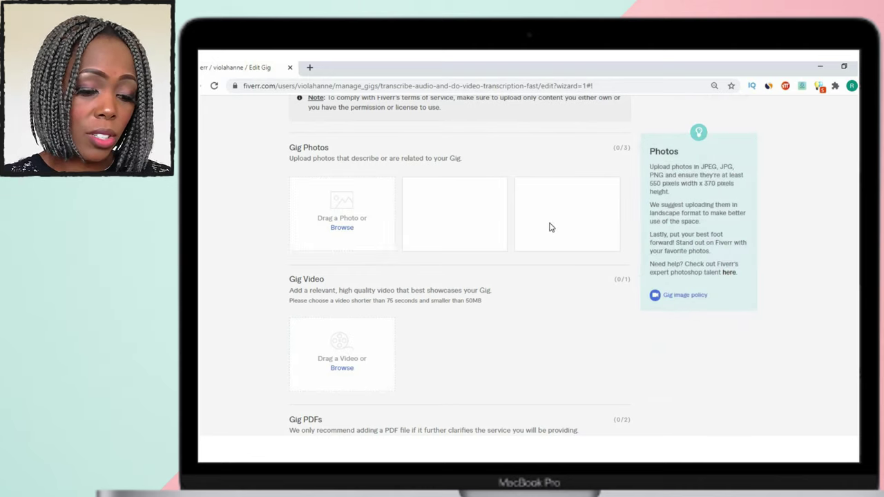
scroll(286, 287, "down", 2)
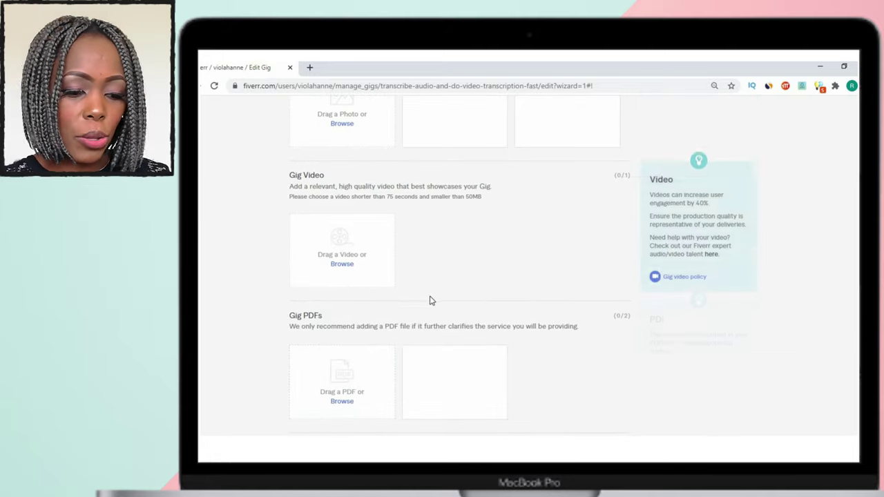
scroll(429, 301, "down", 3)
scroll(432, 290, "up", 7)
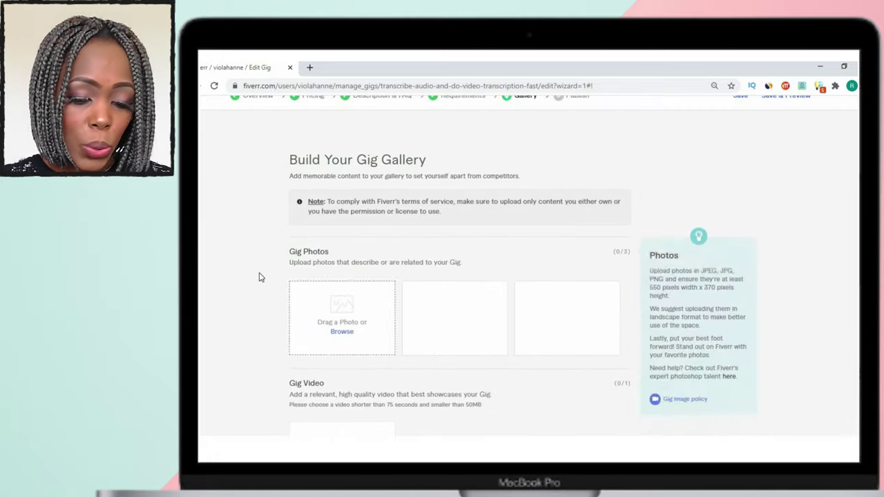
scroll(267, 276, "down", 1)
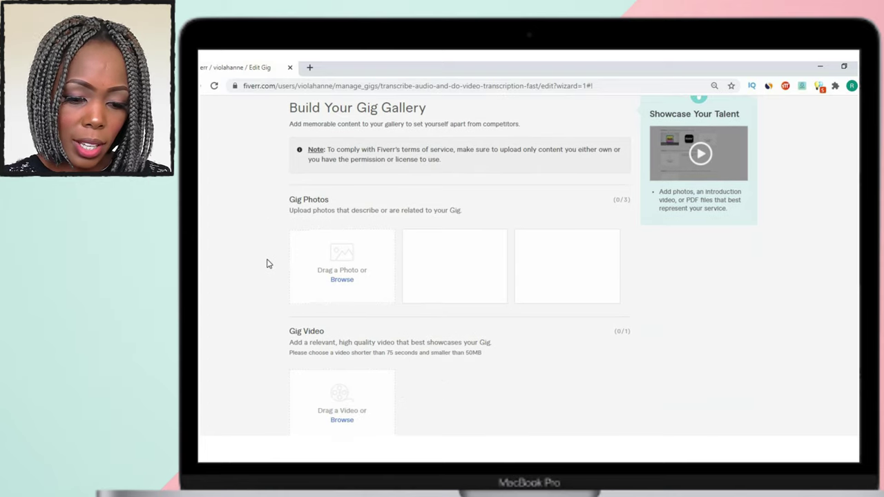
scroll(269, 263, "down", 1)
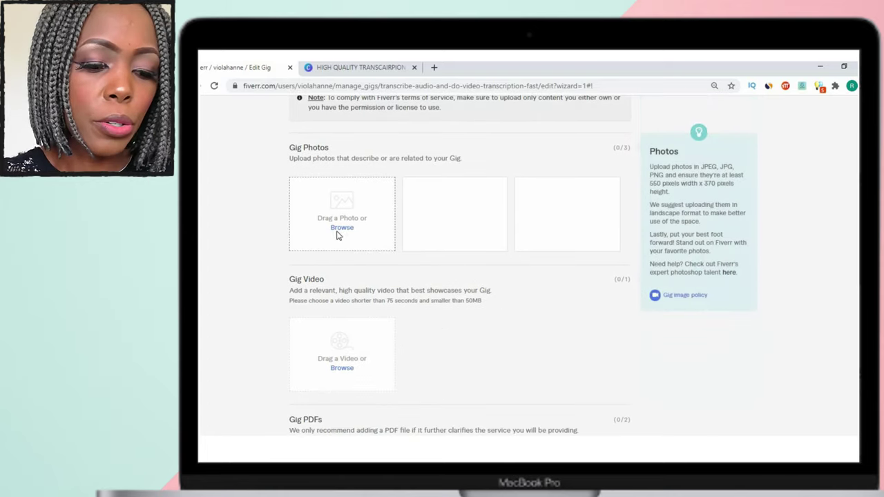
Upload HIGH QUALITY TRANSCAIRPION (1) from the Fiverr folder as the primary gig photo.
left_click(341, 233)
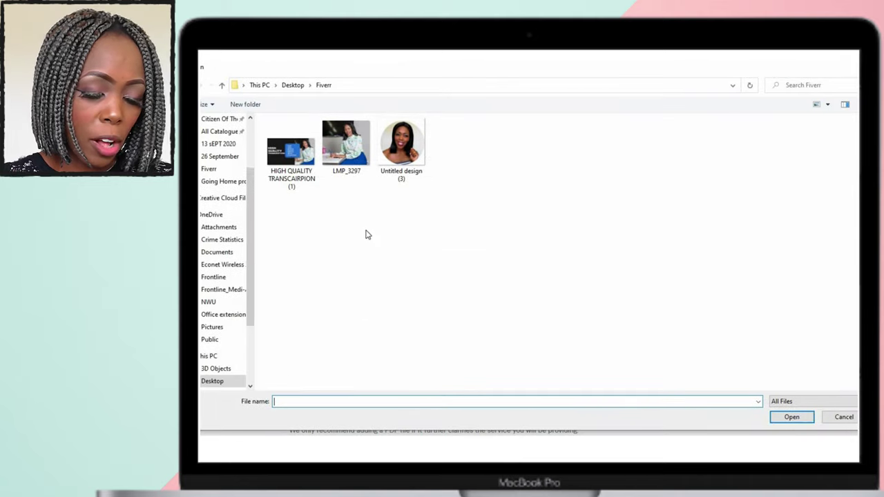
double_click(293, 158)
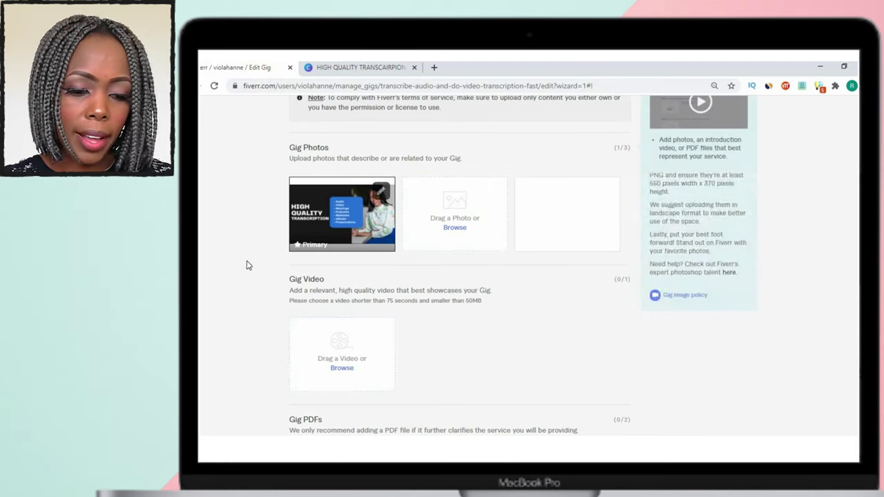
Save the gallery to reach the Publish step listing the English Skills Test and W-9 requirements.
scroll(238, 273, "down", 5)
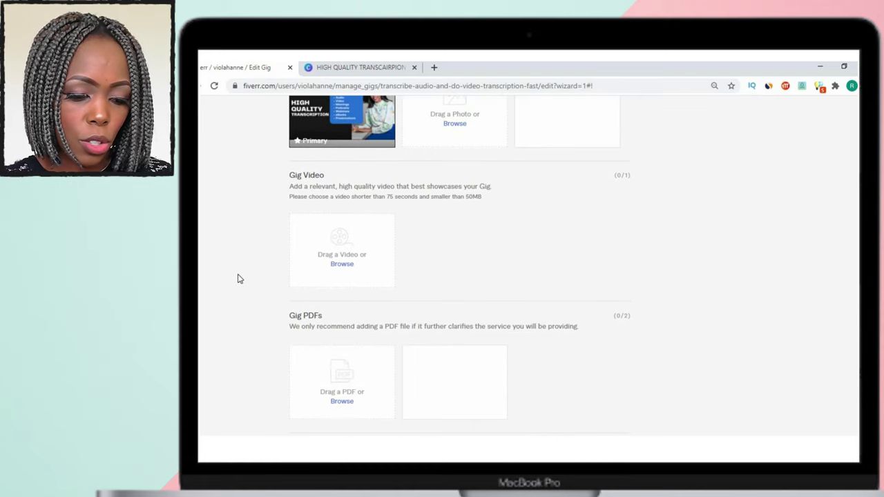
scroll(243, 291, "down", 3)
left_click(566, 252)
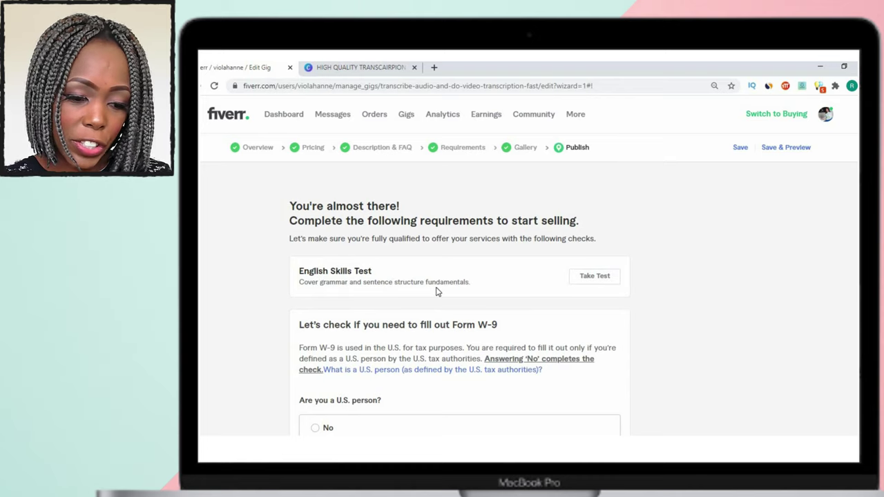
scroll(440, 292, "down", 2)
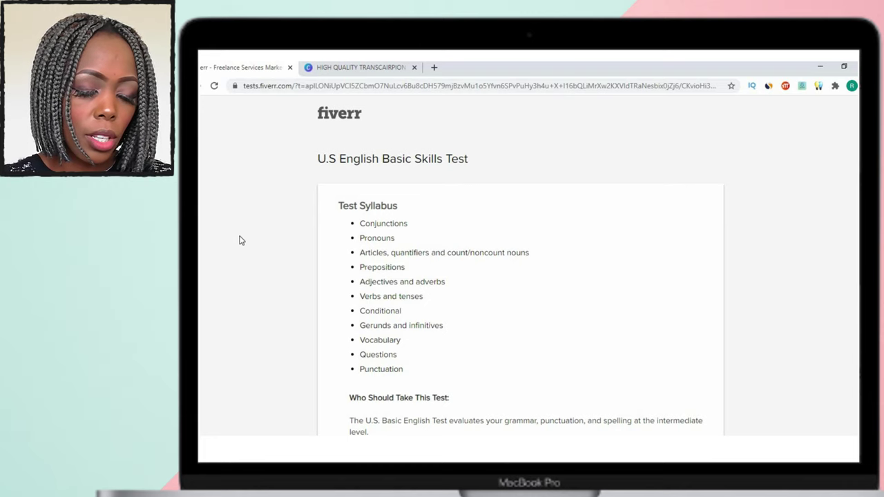
Read through the U.S English Basic Skills Test syllabus, then return to the live gig page.
scroll(292, 238, "down", 6)
scroll(292, 234, "down", 3)
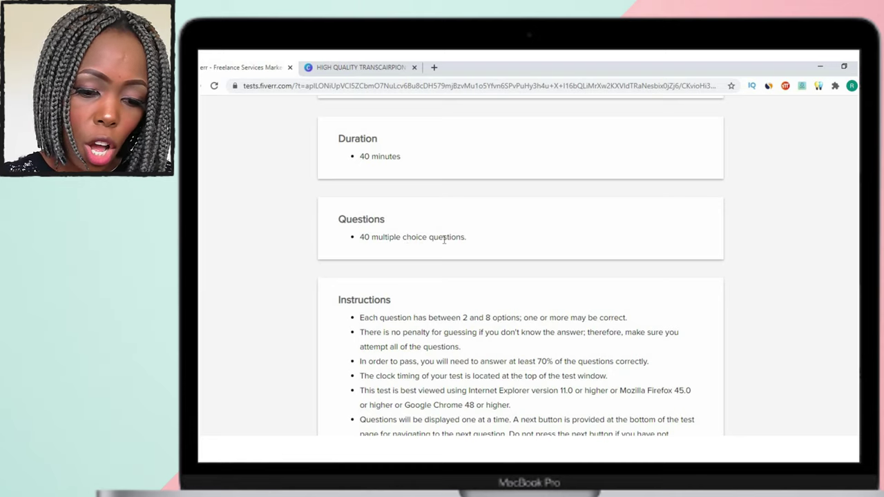
scroll(446, 241, "down", 3)
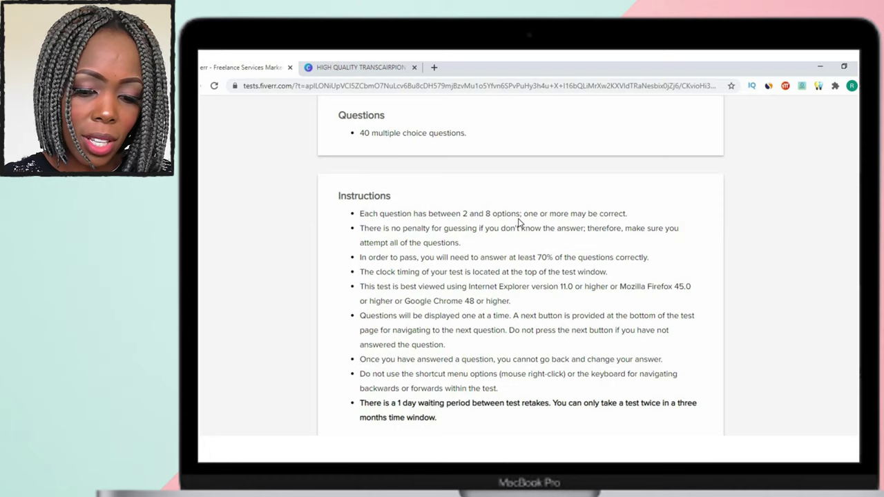
scroll(519, 223, "down", 2)
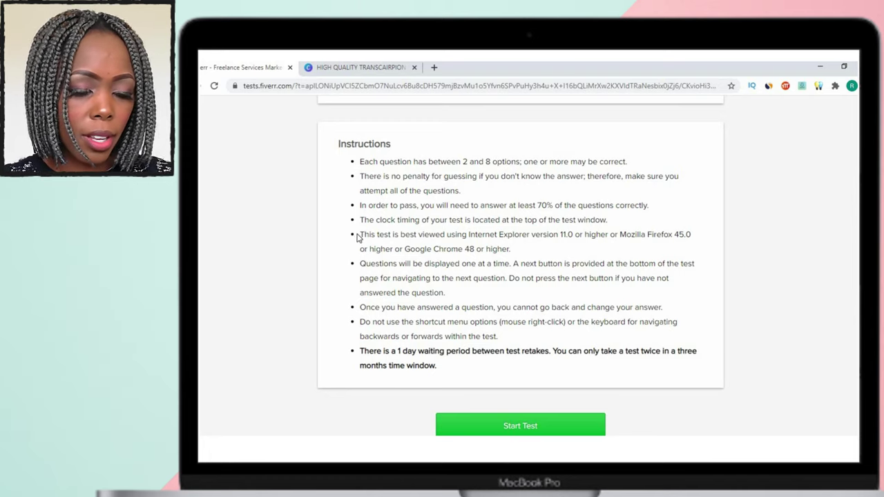
scroll(425, 257, "down", 1)
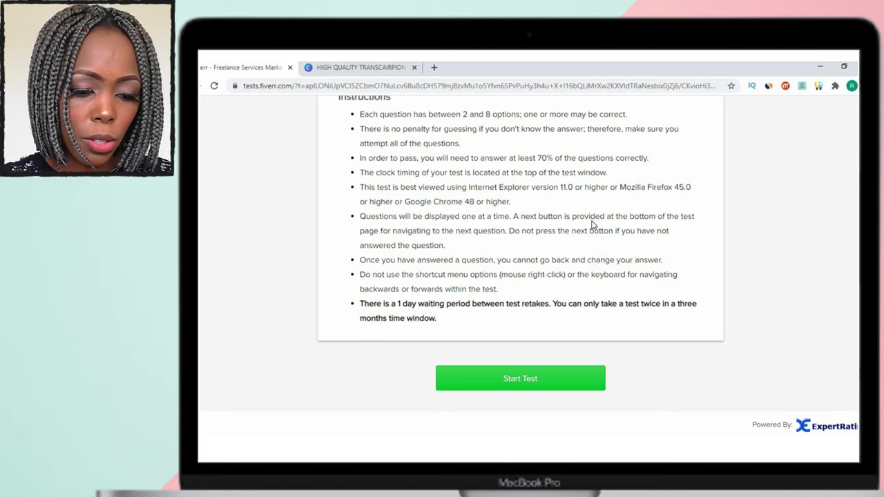
key("alt+Left")
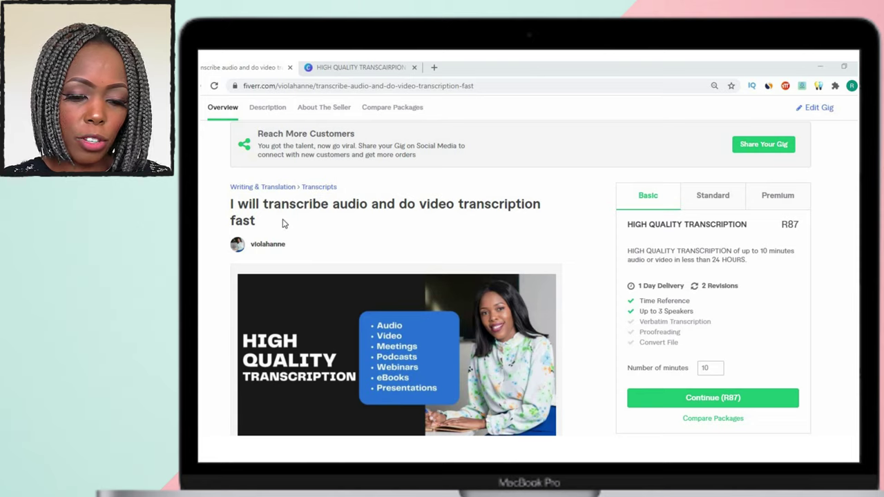
scroll(282, 223, "down", 1)
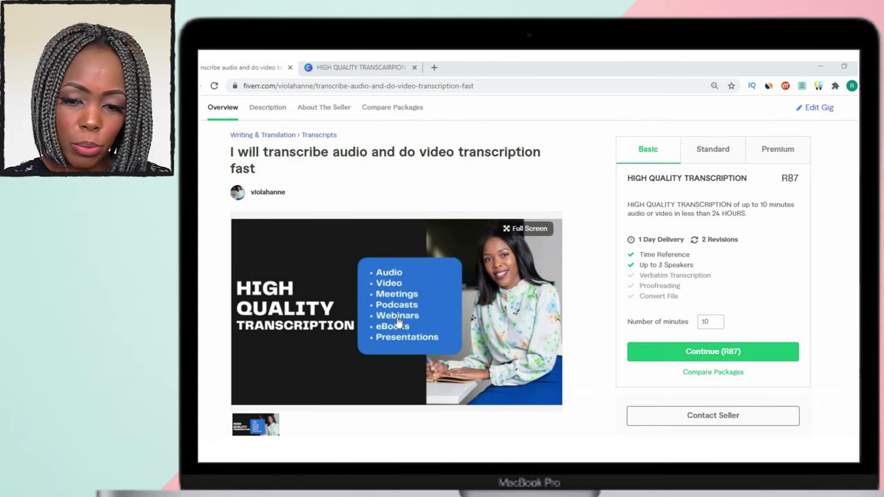
View the Standard and Premium packages, showing Premium at R347, 60 minutes, unlimited revisions.
scroll(446, 352, "down", 1)
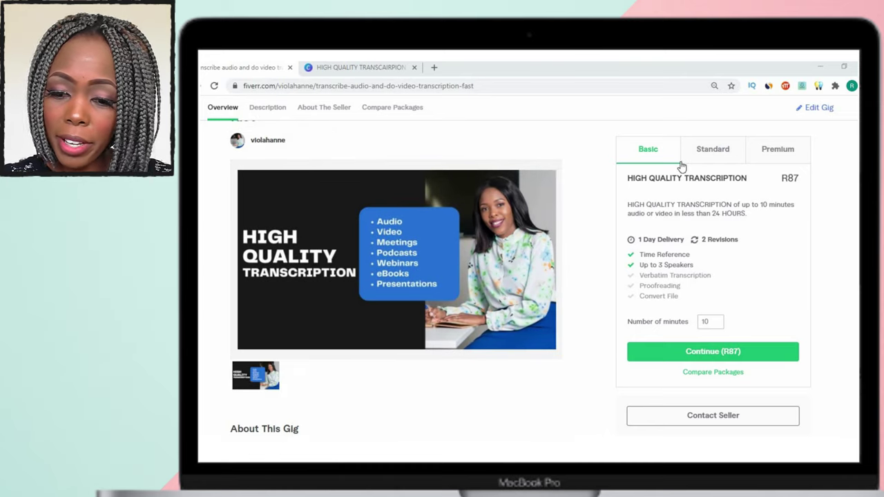
left_click(711, 158)
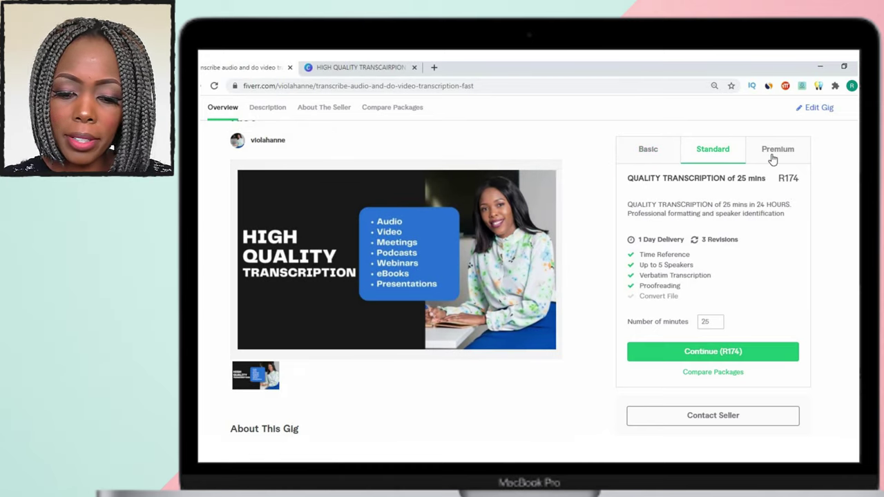
left_click(772, 158)
scroll(269, 361, "down", 3)
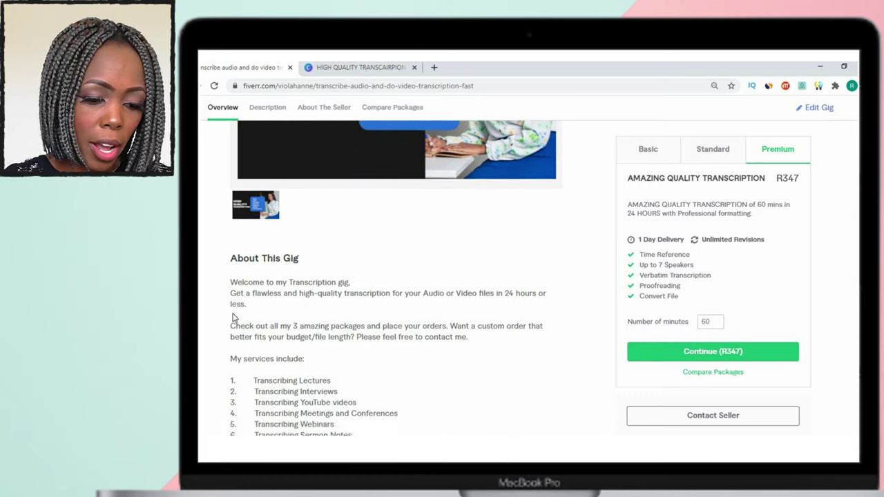